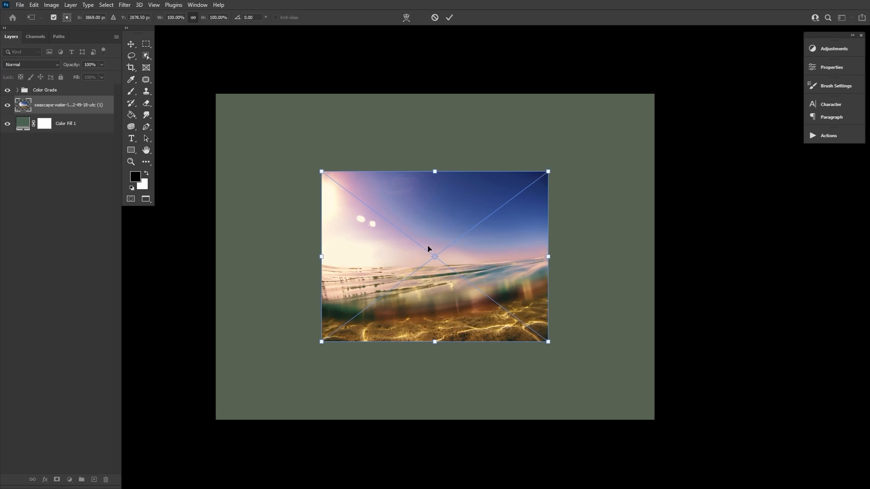
# Step: Enlarge the seascape image, stretch it across the full canvas width and align it with the canvas's top edge
pyautogui.moveTo(319, 256); pyautogui.dragTo(212, 246)
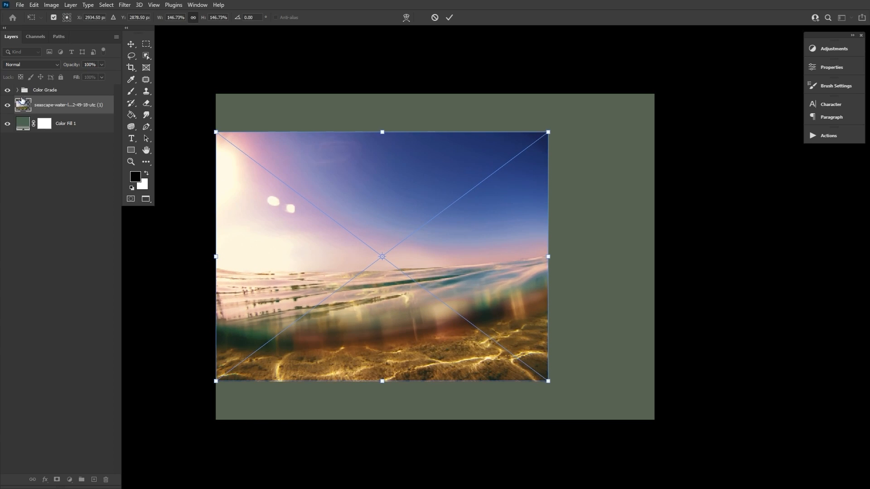
pyautogui.click(449, 17)
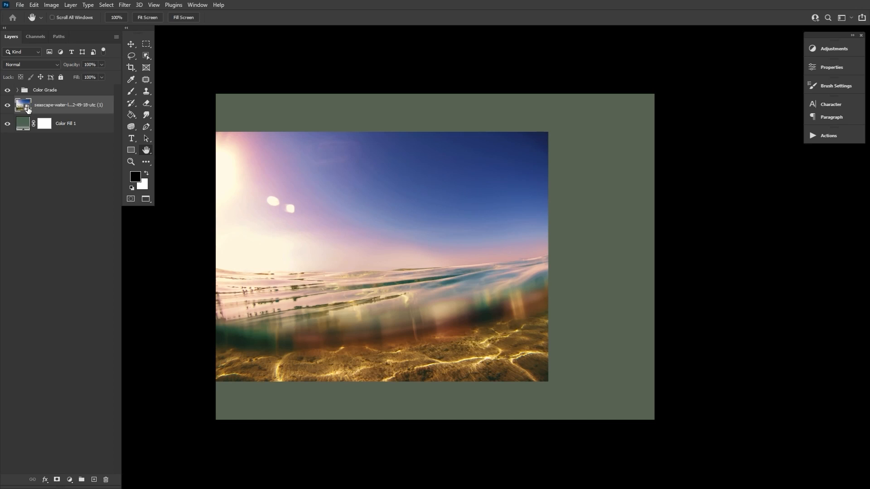
pyautogui.click(131, 44)
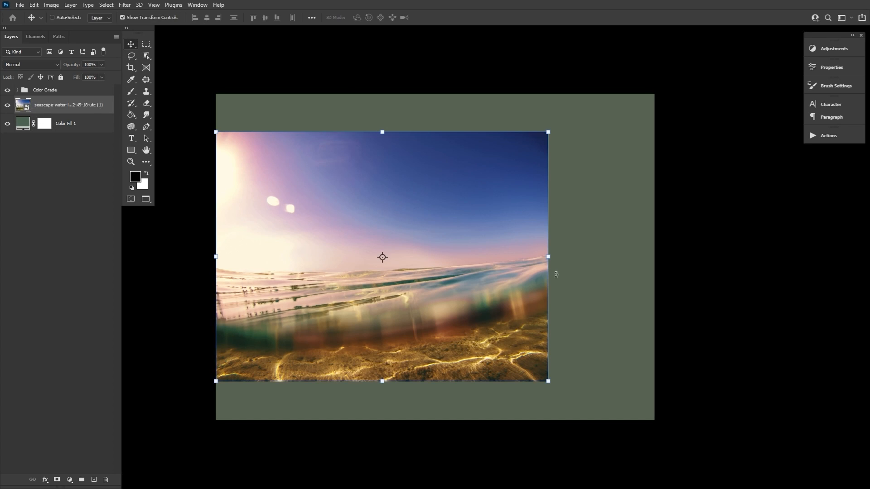
pyautogui.click(548, 256)
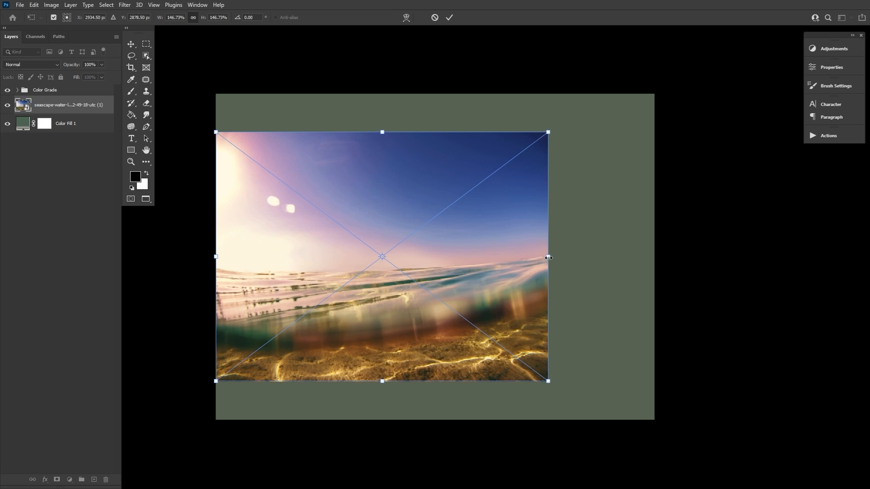
pyautogui.moveTo(548, 256); pyautogui.dragTo(654, 261)
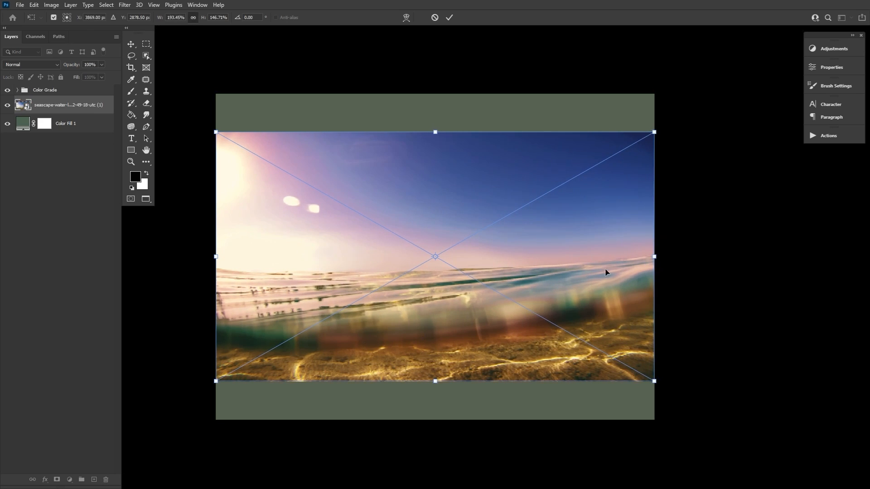
pyautogui.moveTo(589, 281); pyautogui.dragTo(586, 243)
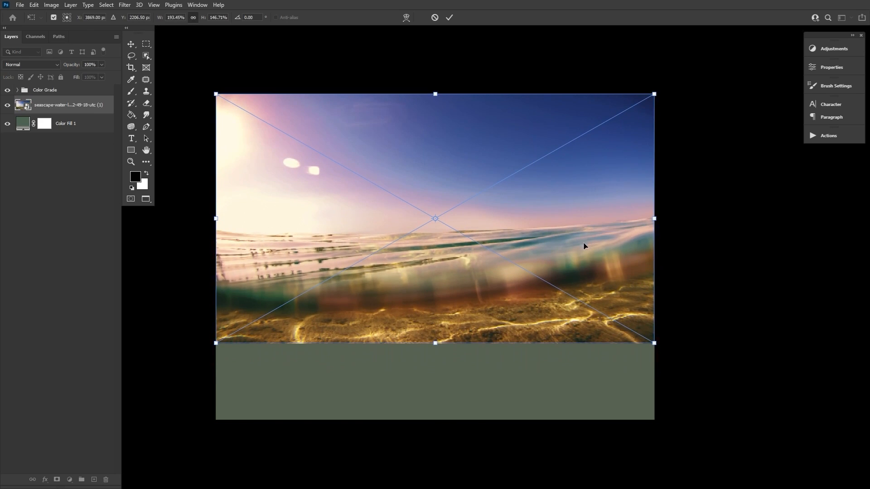
pyautogui.click(450, 18)
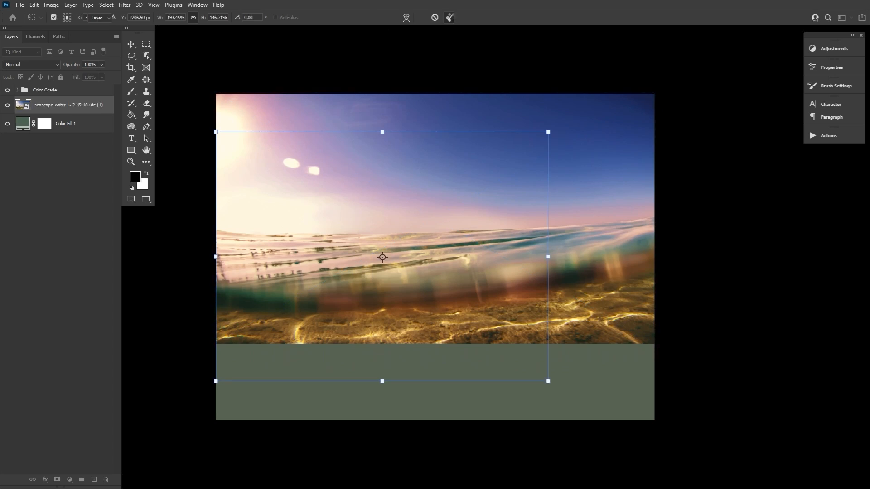
# Step: Flip the seascape image horizontally with Free Transform
pyautogui.click(650, 219)
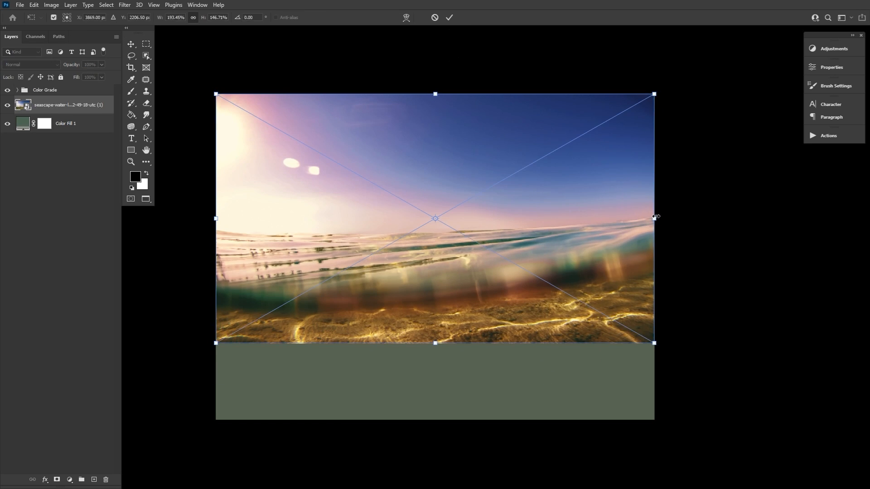
pyautogui.rightClick(569, 226)
pyautogui.click(597, 381)
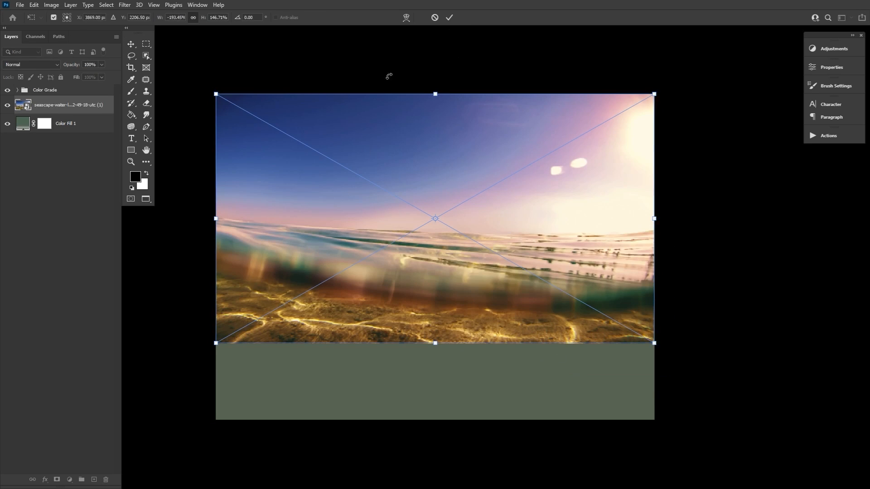
pyautogui.click(449, 17)
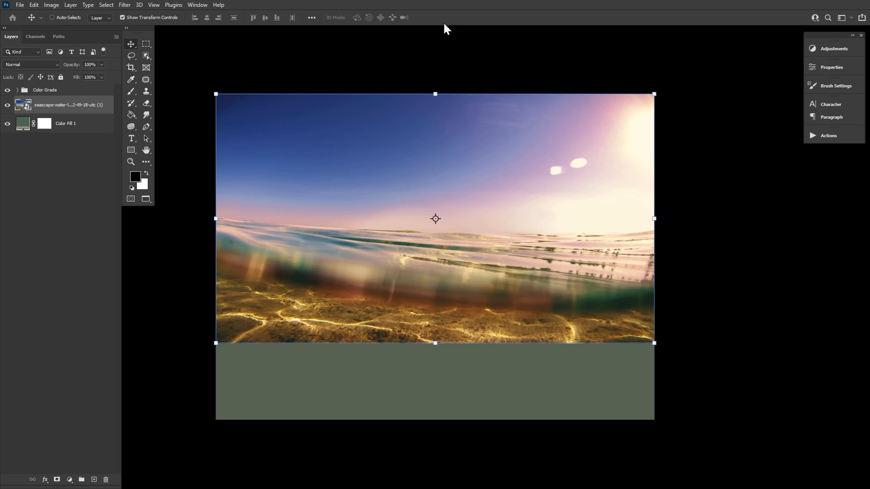
# Step: Add a layer mask to the seascape layer and set up a Hard Round brush with about 90% hardness
pyautogui.click(57, 479)
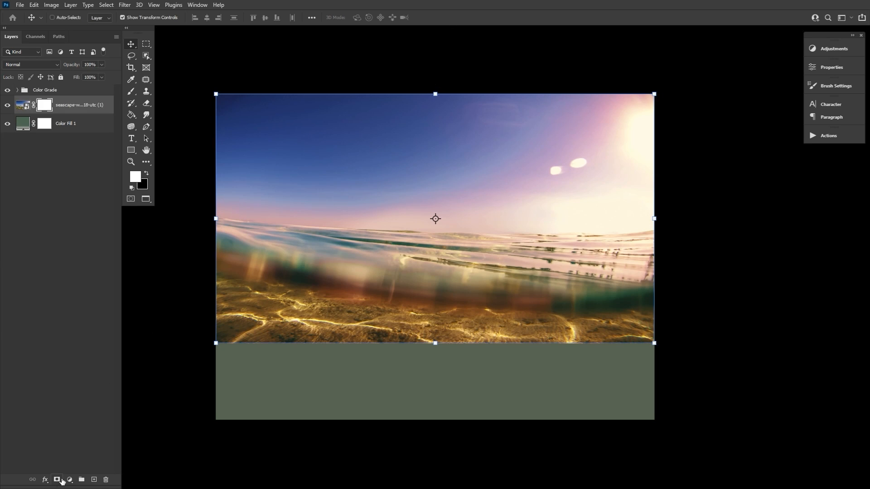
pyautogui.click(131, 91)
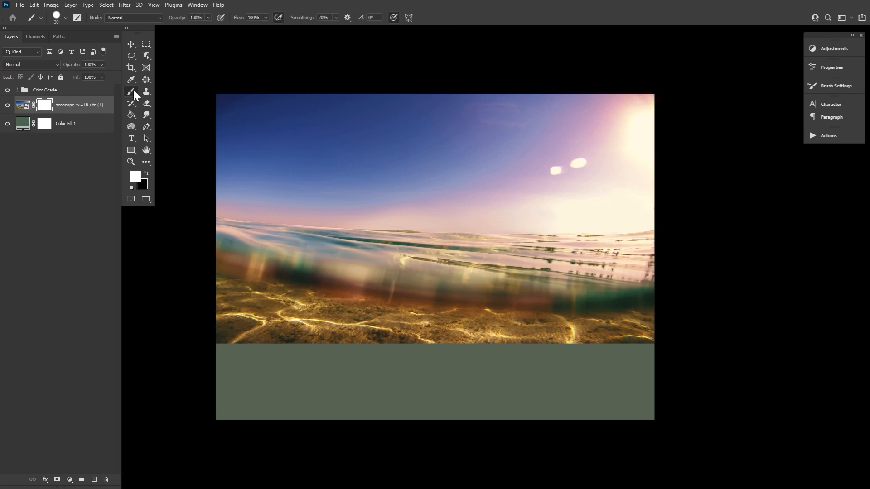
pyautogui.click(57, 16)
pyautogui.click(102, 67)
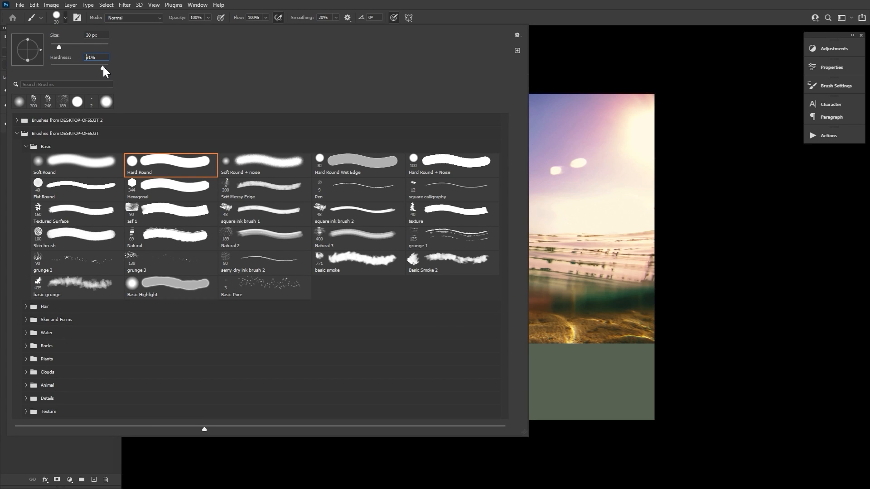
pyautogui.click(670, 160)
# Step: Mask out the sky above the seascape's waterline with a 1200 px brush, restoring the water's surface edge where needed
pyautogui.press(']')
pyautogui.press(']')
pyautogui.press(']')
pyautogui.press(']')
pyautogui.press(']')
pyautogui.press(']')
pyautogui.press(']')
pyautogui.press(']')
pyautogui.press(']')
pyautogui.press(']')
pyautogui.press(']')
pyautogui.press(']')
pyautogui.press(']')
pyautogui.press(']')
pyautogui.press(']')
pyautogui.press(']')
pyautogui.press(']')
pyautogui.press(']')
pyautogui.press(']')
pyautogui.press(']')
pyautogui.moveTo(231, 106)
pyautogui.mouseDown()
pyautogui.moveTo(662, 111)
pyautogui.moveTo(634, 181)
pyautogui.moveTo(224, 185)
pyautogui.mouseUp()
pyautogui.moveTo(561, 200)
pyautogui.mouseDown()
pyautogui.moveTo(596, 198)
pyautogui.moveTo(307, 190)
pyautogui.mouseUp()
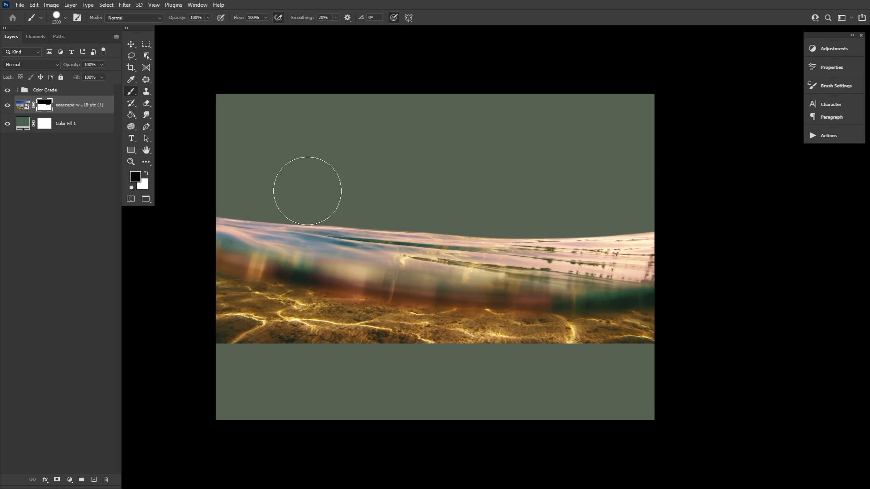
pyautogui.press('x')
pyautogui.moveTo(657, 259); pyautogui.dragTo(401, 270)
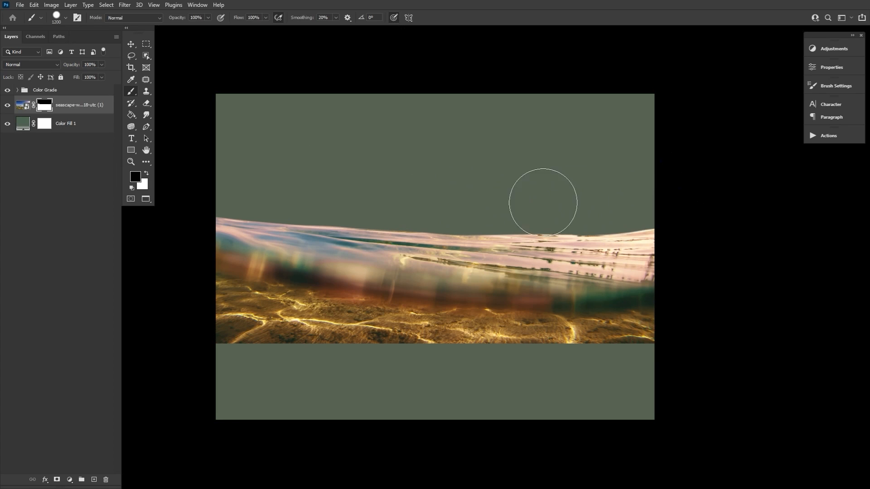
# Step: Soften the brush by lowering its hardness and mask out the lower seabed across the width of the seascape
pyautogui.click(66, 18)
pyautogui.moveTo(102, 67); pyautogui.dragTo(66, 70)
pyautogui.click(566, 367)
pyautogui.press('x')
pyautogui.press(']')
pyautogui.press(']')
pyautogui.press(']')
pyautogui.press(']')
pyautogui.press(']')
pyautogui.moveTo(648, 362)
pyautogui.mouseDown()
pyautogui.moveTo(481, 382)
pyautogui.moveTo(168, 366)
pyautogui.mouseUp()
pyautogui.press('[')
pyautogui.press('[')
pyautogui.press('[')
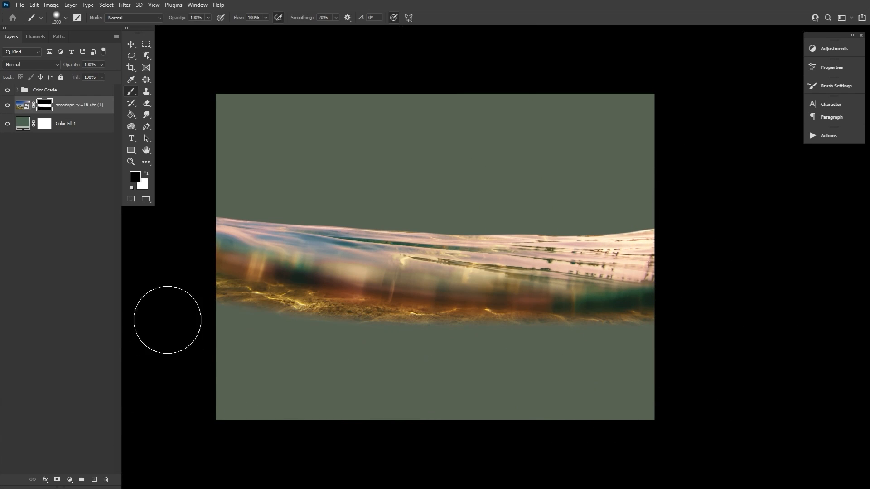
# Step: Mask out the remaining strip of golden seabed under the water with the soft brush
pyautogui.moveTo(167, 320)
pyautogui.mouseDown()
pyautogui.moveTo(690, 353)
pyautogui.moveTo(206, 356)
pyautogui.mouseUp()
pyautogui.press('[')
pyautogui.moveTo(641, 359)
pyautogui.mouseDown()
pyautogui.moveTo(160, 307)
pyautogui.moveTo(648, 353)
pyautogui.mouseUp()
pyautogui.press(']')
pyautogui.press(']')
pyautogui.press(']')
pyautogui.press(']')
# Step: Refine the water's lower edge on the seascape mask, alternating white and black paint with soft brushes of 700 to 1300 px
pyautogui.press('x')
pyautogui.press('[')
pyautogui.press('[')
pyautogui.press('[')
pyautogui.press('[')
pyautogui.press('[')
pyautogui.press('[')
pyautogui.press('[')
pyautogui.press('[')
pyautogui.press('[')
pyautogui.press('[')
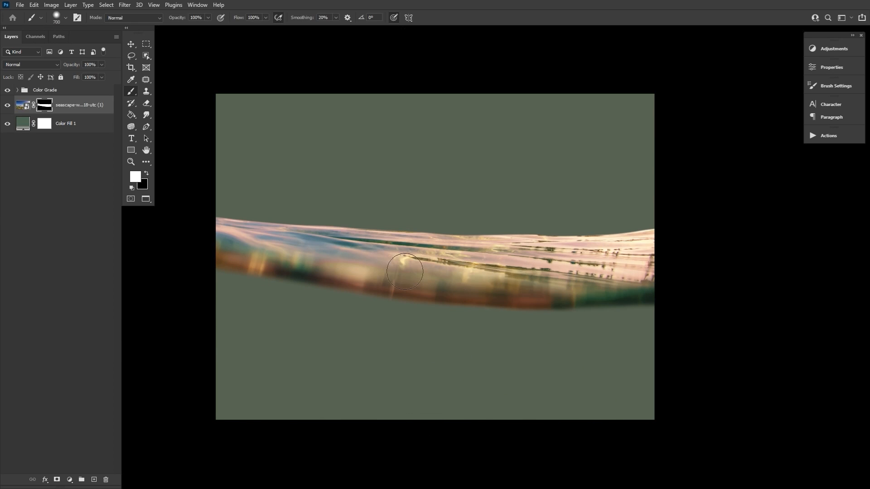
pyautogui.press(']')
pyautogui.press(']')
pyautogui.press('x')
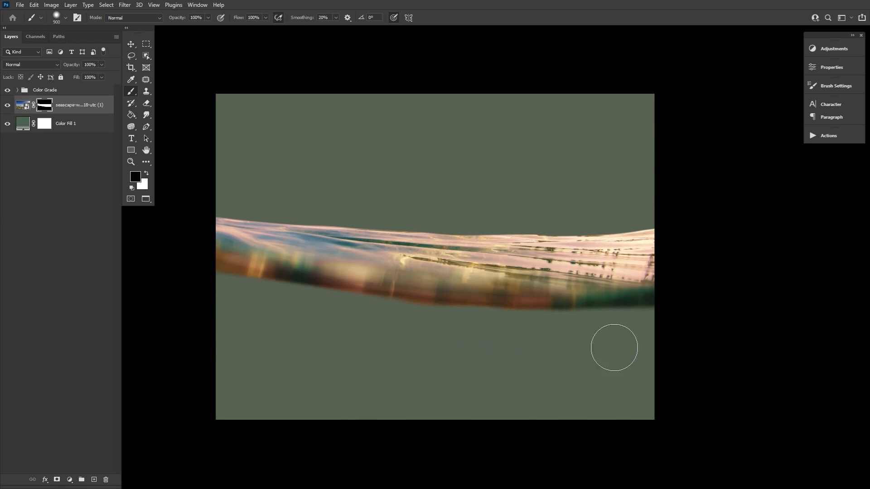
pyautogui.press('x')
pyautogui.press('x')
pyautogui.press(']')
pyautogui.press(']')
pyautogui.press(']')
pyautogui.press(']')
pyautogui.press(']')
pyautogui.press(']')
pyautogui.press(']')
pyautogui.press(']')
pyautogui.press(']')
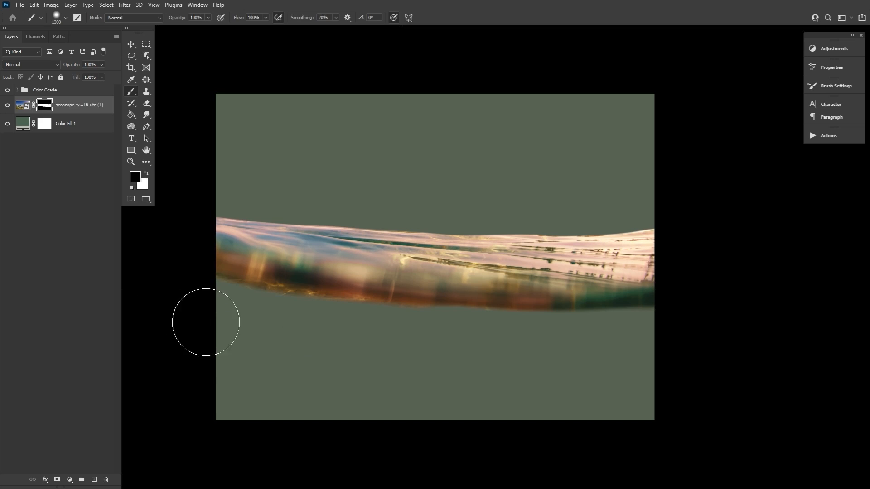
# Step: Restore the water body with a white 1100 px soft brush and clean up the area below it in black
pyautogui.press('x')
pyautogui.press('[')
pyautogui.press('[')
pyautogui.press('[')
pyautogui.press('[')
pyautogui.press('[')
pyautogui.press('[')
pyautogui.press('[')
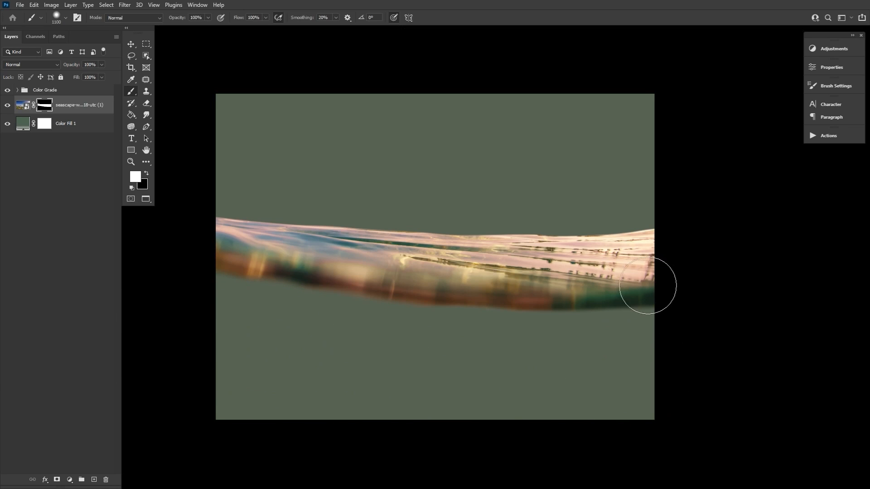
pyautogui.moveTo(648, 285); pyautogui.dragTo(424, 273)
pyautogui.press('x')
pyautogui.press(']')
pyautogui.press(']')
pyautogui.moveTo(471, 347); pyautogui.dragTo(718, 351)
pyautogui.press(']')
pyautogui.press(']')
pyautogui.press(']')
pyautogui.press(']')
pyautogui.press(']')
pyautogui.press(']')
pyautogui.press(']')
pyautogui.press(']')
pyautogui.press(']')
pyautogui.press(']')
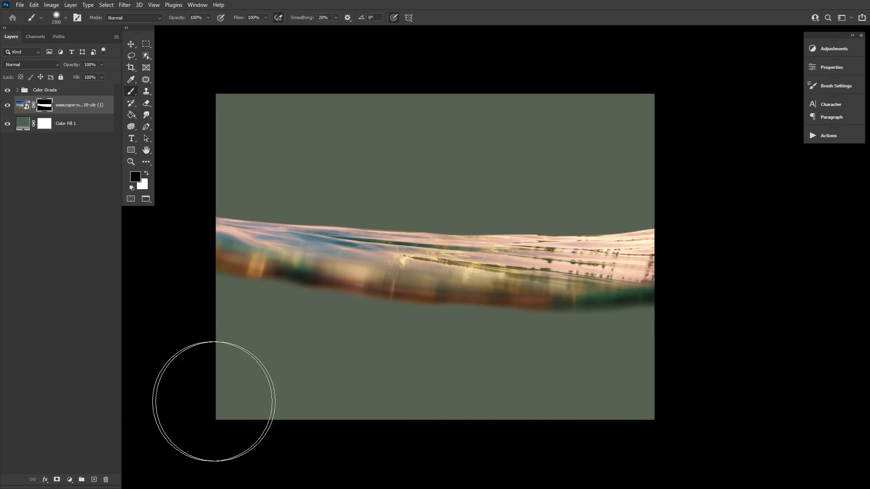
pyautogui.press('[')
pyautogui.press('[')
pyautogui.press('[')
pyautogui.press('[')
pyautogui.press('[')
pyautogui.press('[')
pyautogui.press('[')
pyautogui.press('[')
pyautogui.press('[')
pyautogui.press('[')
pyautogui.press('[')
pyautogui.click(146, 152)
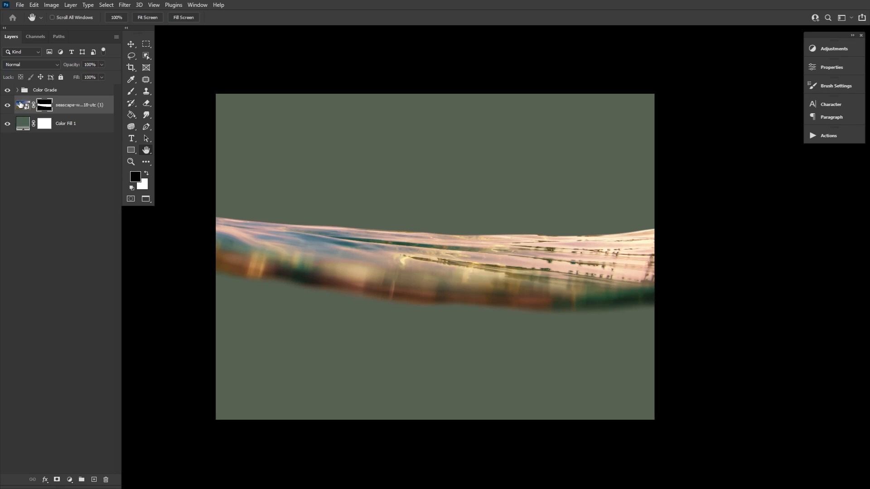
# Step: Apply a Brightness/Contrast adjustment to the seascape layer with brightness -60 and contrast 45
pyautogui.click(51, 6)
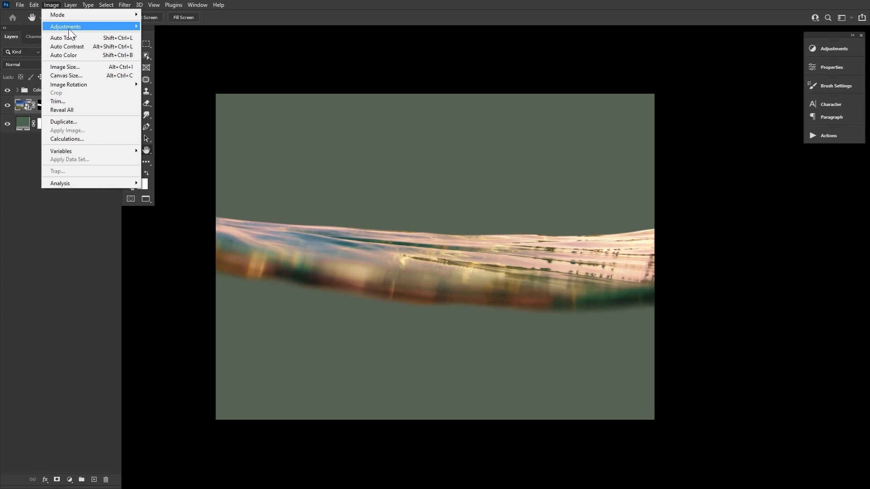
pyautogui.moveTo(94, 26)
pyautogui.click(175, 28)
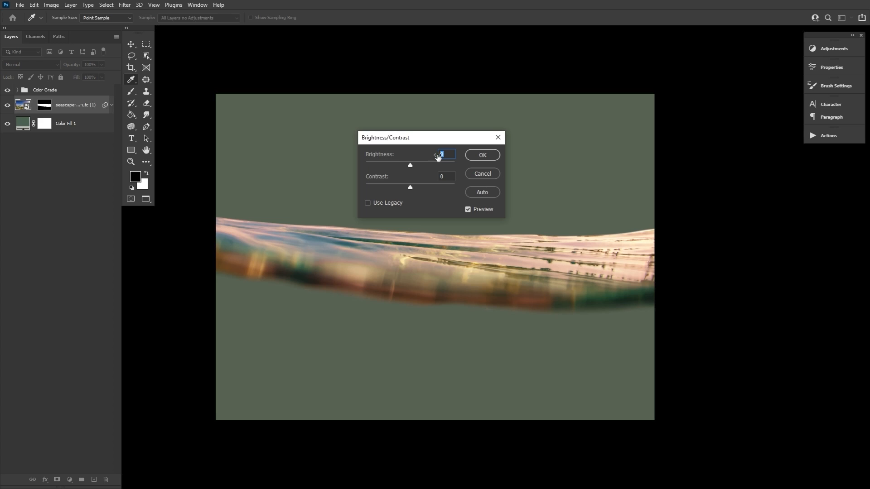
pyautogui.write('-60')
pyautogui.click(437, 178)
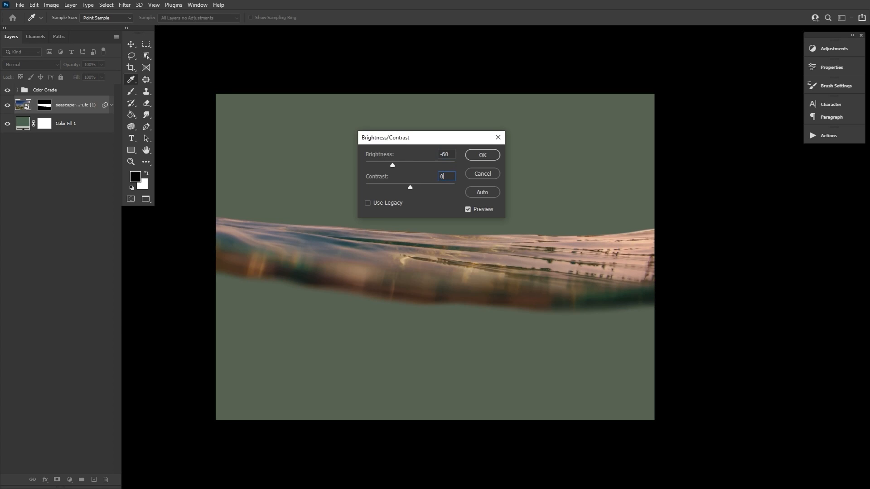
pyautogui.write('45')
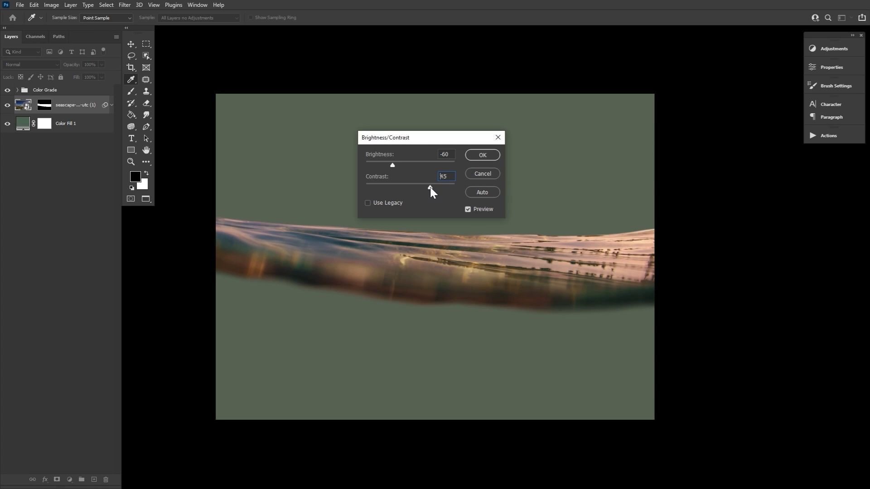
pyautogui.click(483, 155)
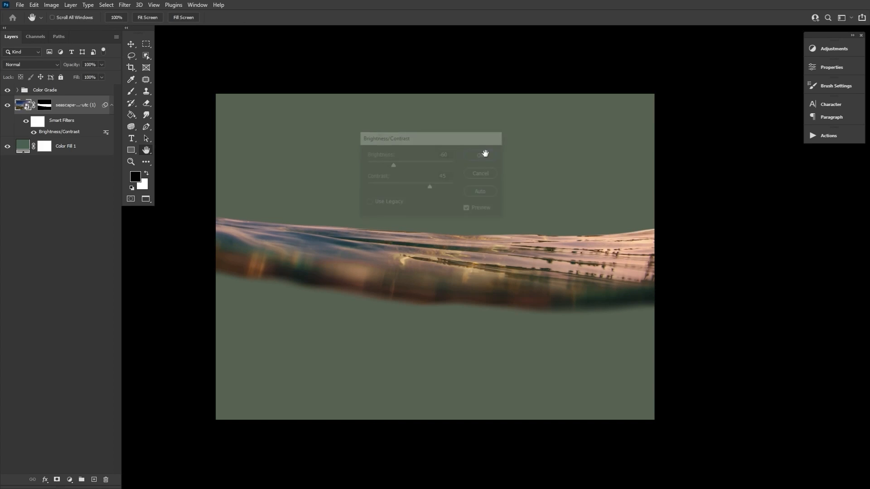
pyautogui.press('h')
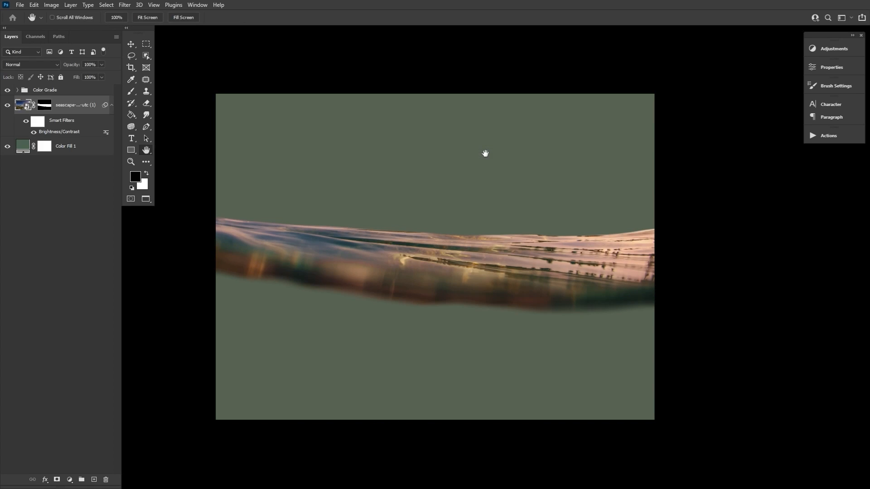
# Step: Place the sunset image just above the Color Fill 1 layer, enlarge it to about 148% and move it up behind the water
pyautogui.click(89, 151)
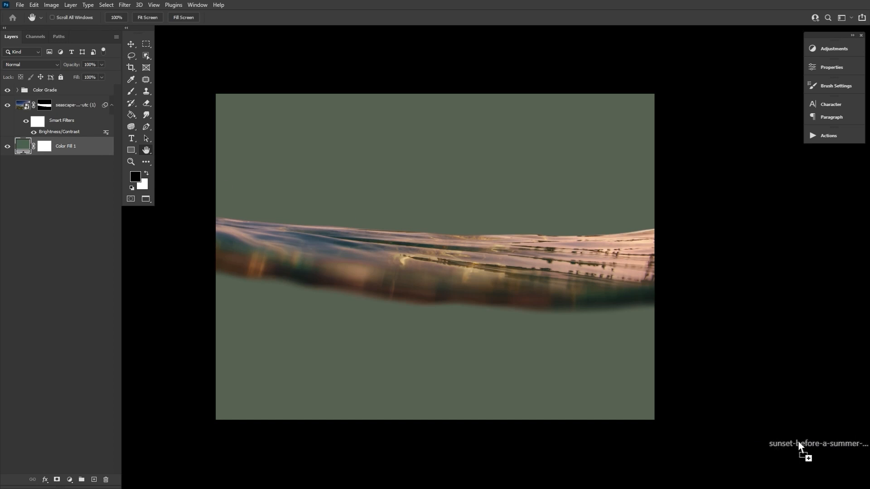
pyautogui.moveTo(798, 442); pyautogui.dragTo(365, 193)
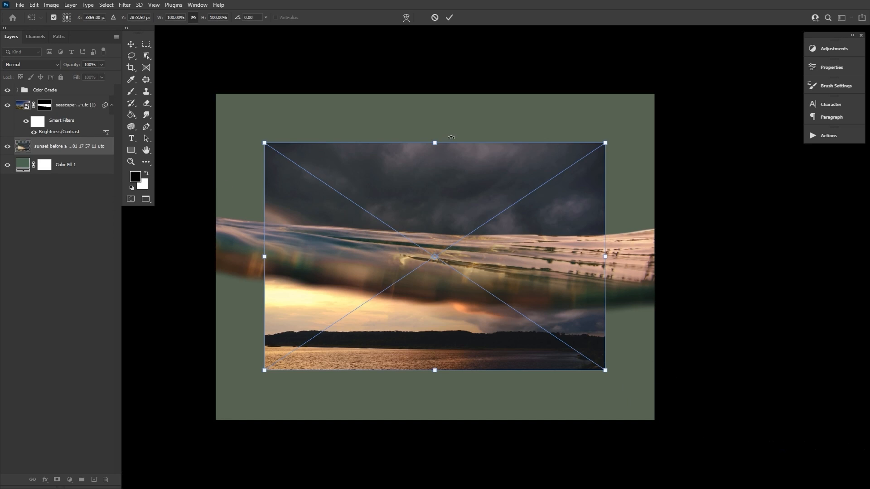
pyautogui.moveTo(435, 143); pyautogui.dragTo(435, 36)
pyautogui.moveTo(467, 184); pyautogui.dragTo(466, 105)
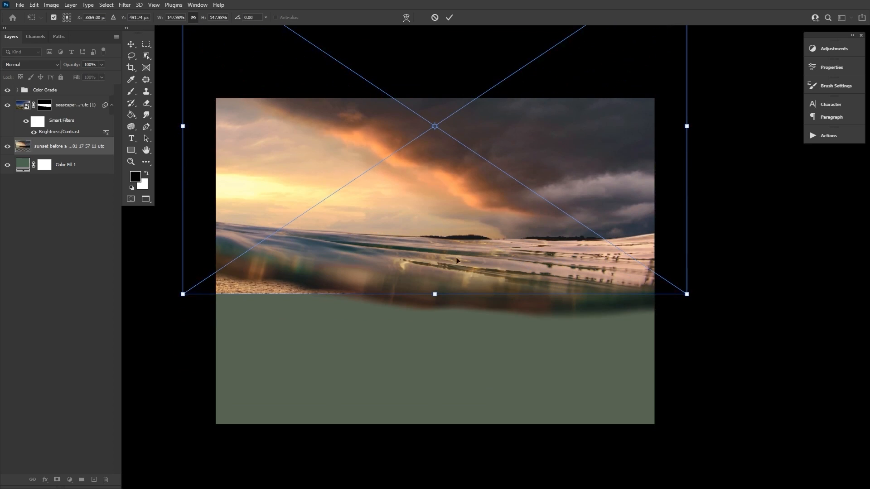
# Step: Enlarge the sunset image further and reposition it so its cloudy sky fills the whole area above the water
pyautogui.moveTo(432, 295); pyautogui.dragTo(435, 346)
pyautogui.moveTo(469, 310); pyautogui.dragTo(486, 279)
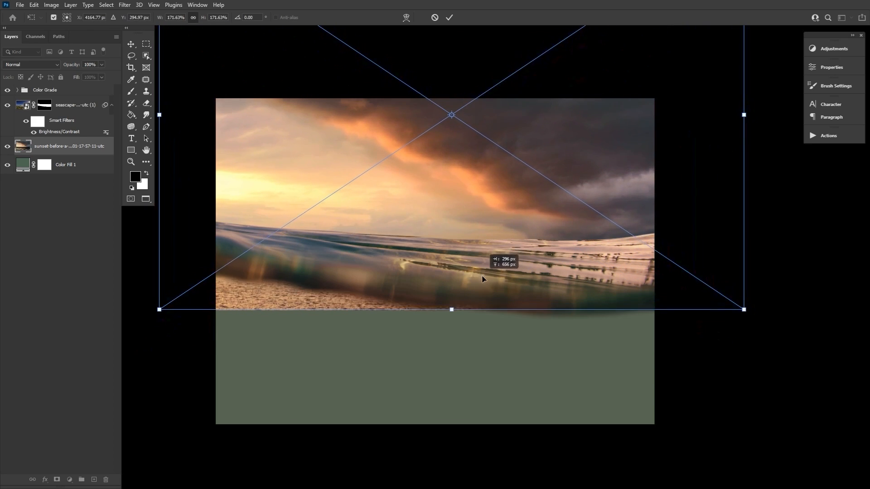
pyautogui.moveTo(452, 318); pyautogui.dragTo(452, 356)
pyautogui.moveTo(471, 322); pyautogui.dragTo(479, 255)
pyautogui.moveTo(458, 289); pyautogui.dragTo(461, 442)
pyautogui.moveTo(476, 394); pyautogui.dragTo(476, 295)
pyautogui.click(449, 18)
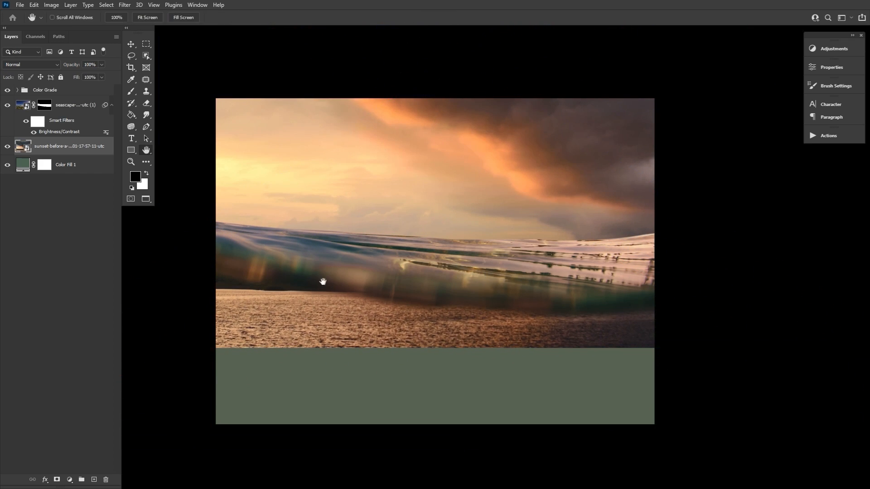
# Step: Add a layer mask to the sunset image and paint out everything below the water with a black 1200 px soft brush
pyautogui.click(56, 479)
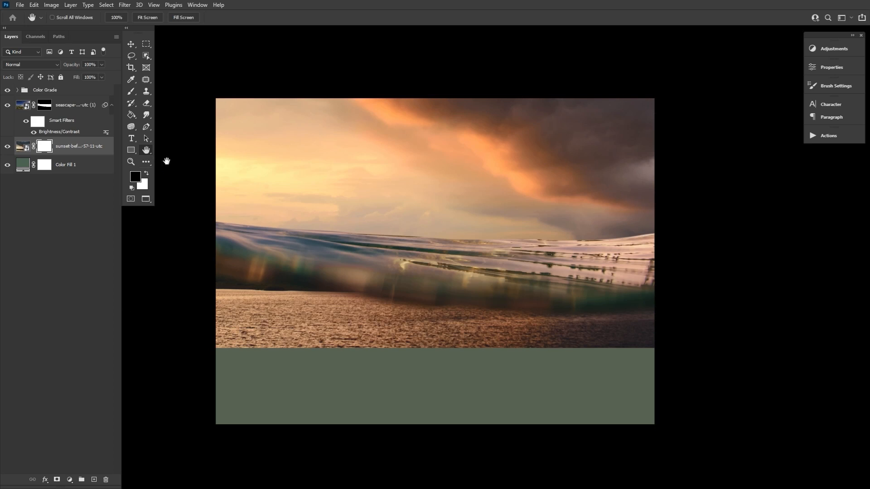
pyautogui.click(131, 92)
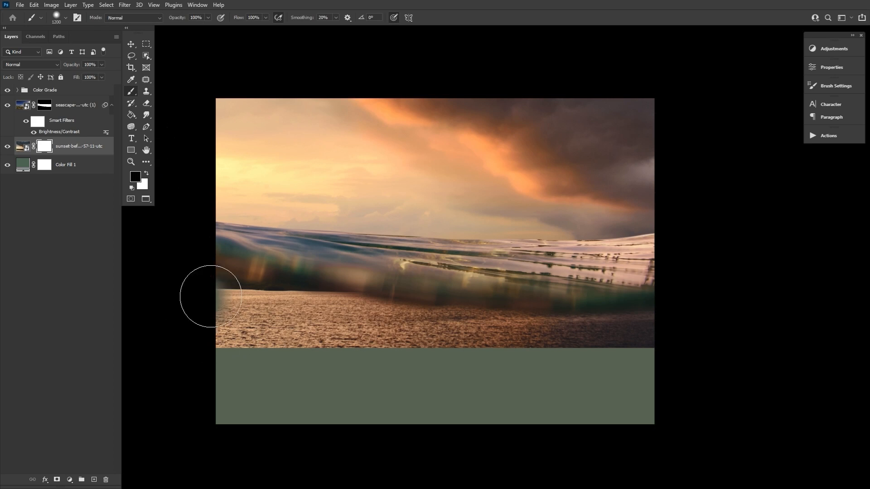
pyautogui.moveTo(209, 297)
pyautogui.mouseDown()
pyautogui.moveTo(753, 331)
pyautogui.moveTo(462, 324)
pyautogui.moveTo(274, 345)
pyautogui.moveTo(103, 347)
pyautogui.mouseUp()
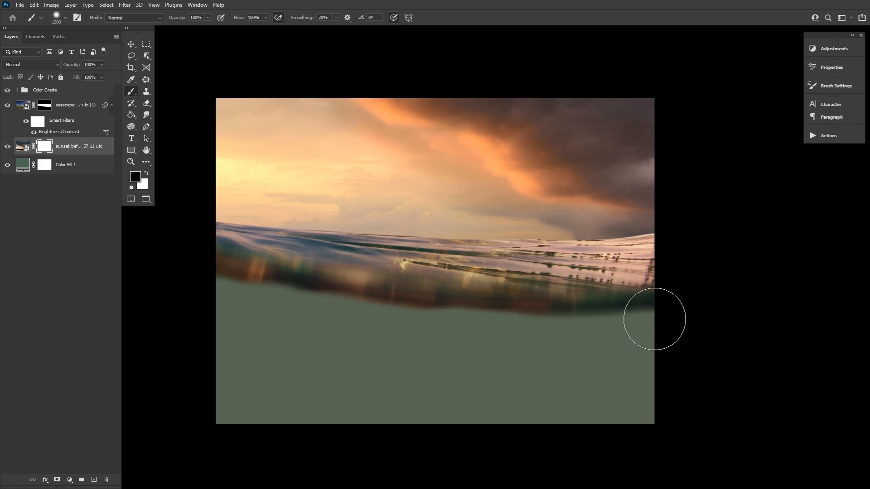
# Step: Apply a Field Blur smart filter to the sunset image itself to soften the clouds behind the water
pyautogui.click(22, 146)
pyautogui.click(130, 6)
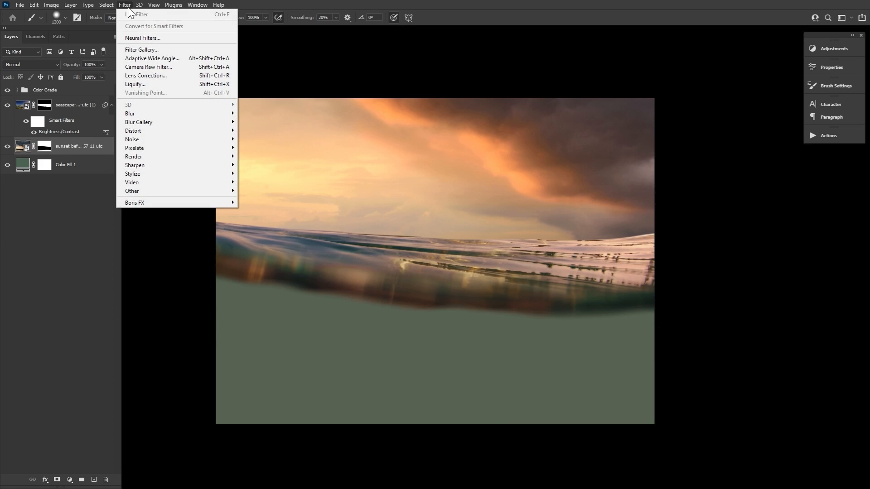
pyautogui.moveTo(198, 122)
pyautogui.click(266, 122)
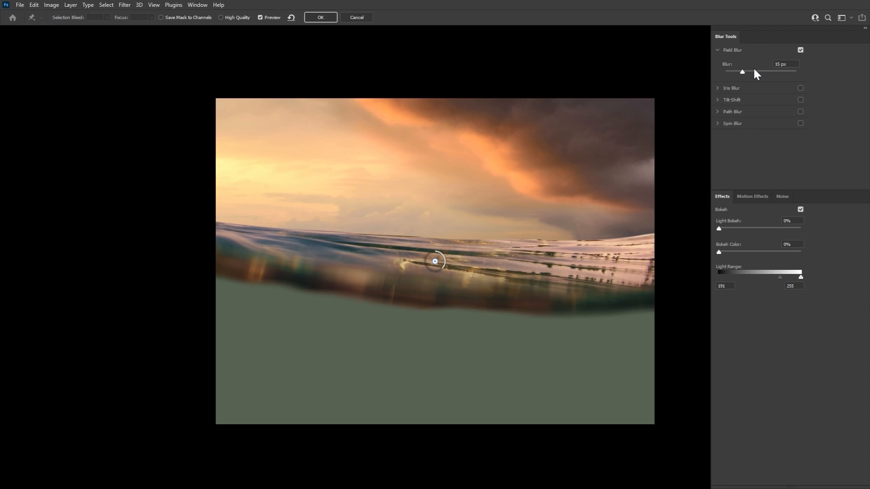
pyautogui.click(754, 71)
pyautogui.moveTo(752, 70); pyautogui.dragTo(755, 72)
pyautogui.click(315, 18)
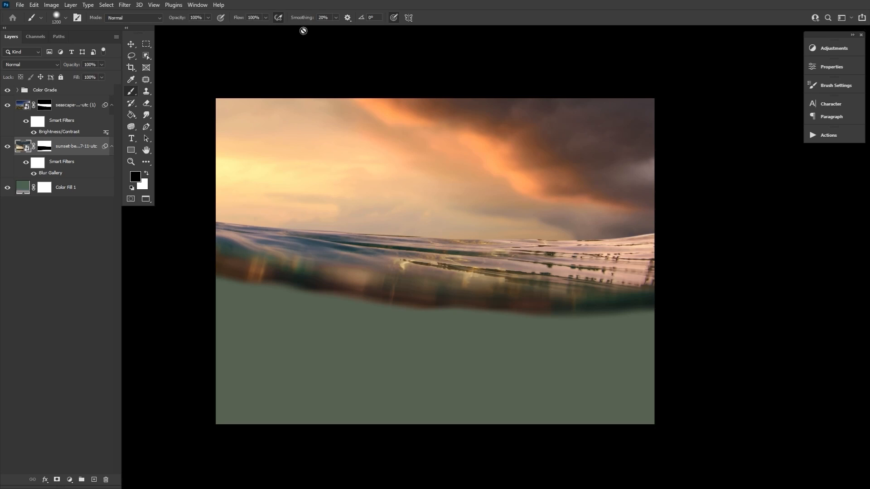
# Step: Place the jungle image above the sunset layer, enlarge it to about 149% and position it so its foliage fills the area under the water
pyautogui.click(146, 150)
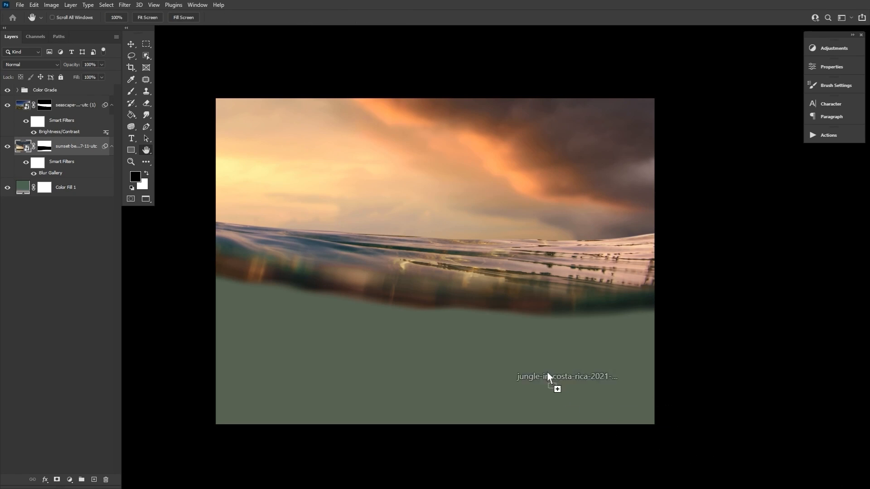
pyautogui.moveTo(550, 379); pyautogui.dragTo(359, 330)
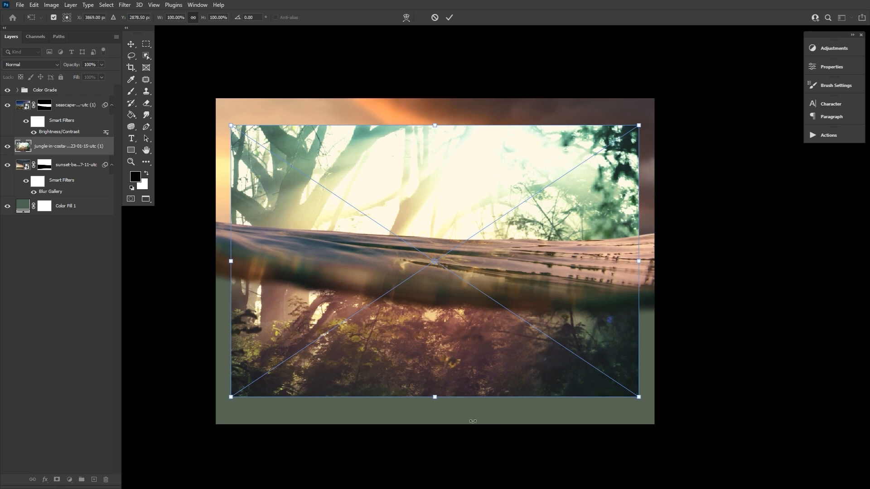
pyautogui.moveTo(430, 400); pyautogui.dragTo(433, 478)
pyautogui.moveTo(432, 116)
pyautogui.mouseDown()
pyautogui.moveTo(431, 161)
pyautogui.moveTo(434, 101)
pyautogui.moveTo(434, 123)
pyautogui.mouseUp()
pyautogui.moveTo(546, 274); pyautogui.dragTo(519, 267)
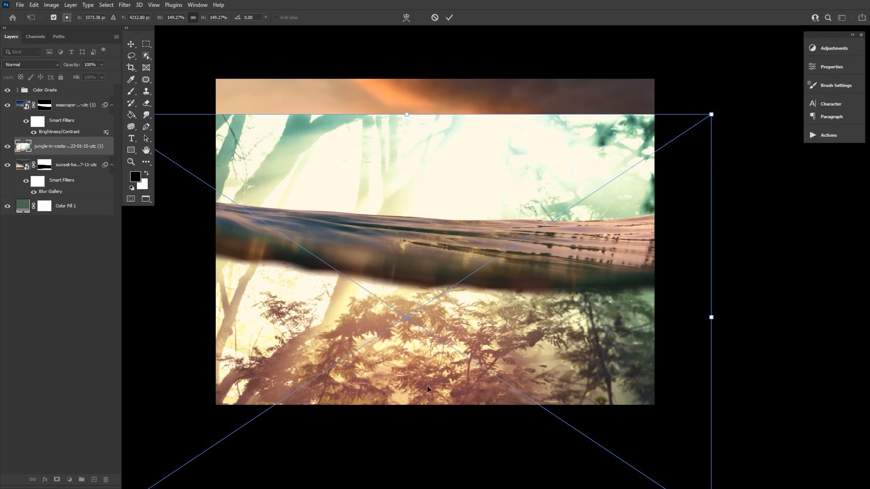
pyautogui.moveTo(461, 312); pyautogui.dragTo(464, 303)
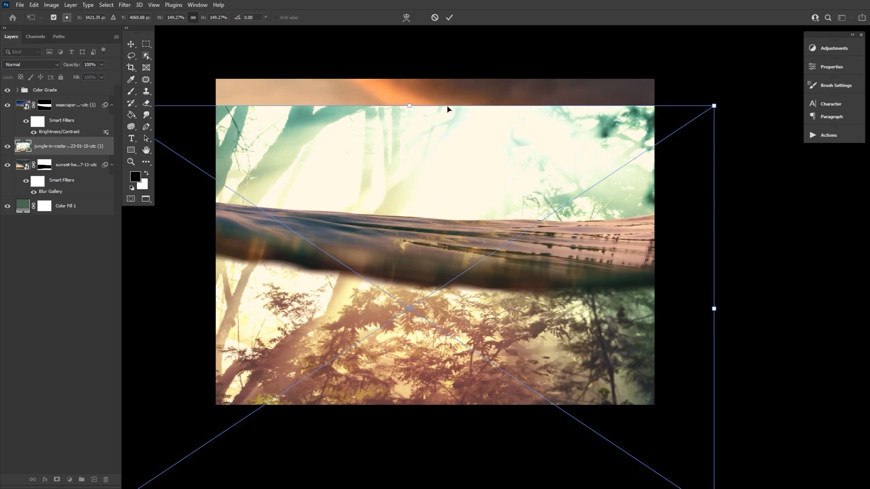
pyautogui.click(450, 18)
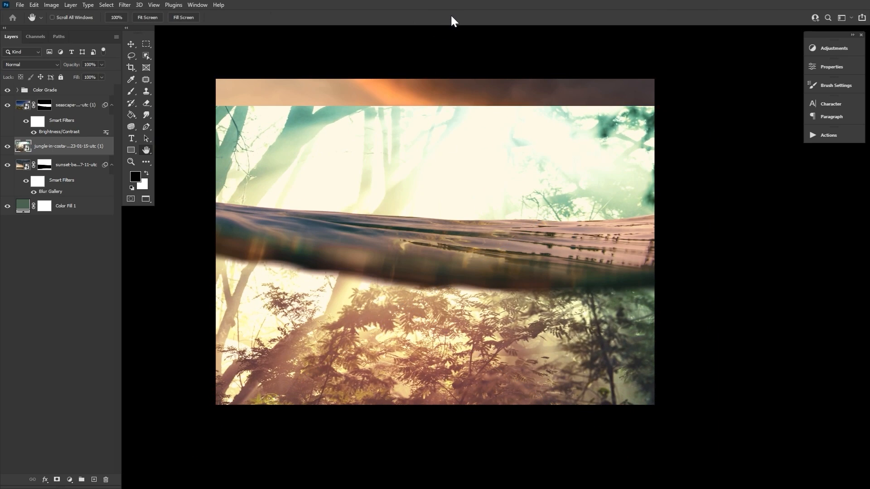
# Step: Apply a 78 px Field Blur to the jungle image and move its layer below the sunset layer
pyautogui.click(133, 5)
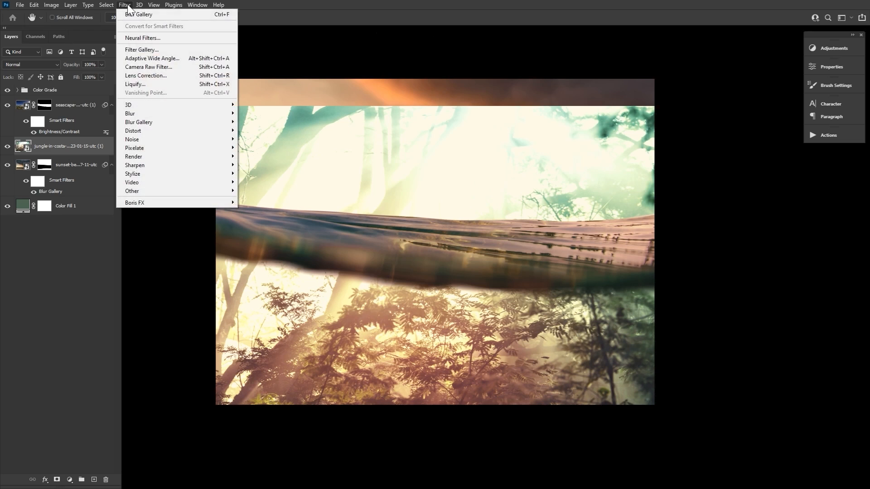
pyautogui.moveTo(175, 123)
pyautogui.click(254, 121)
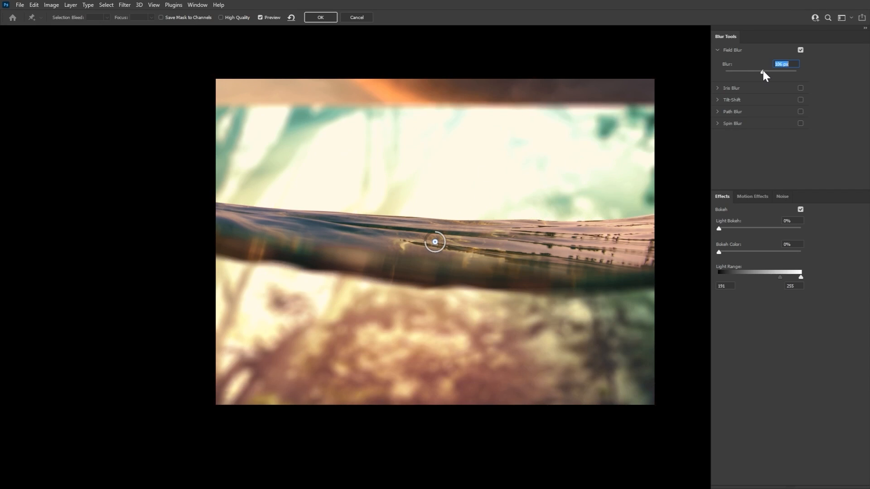
pyautogui.moveTo(762, 71); pyautogui.dragTo(759, 69)
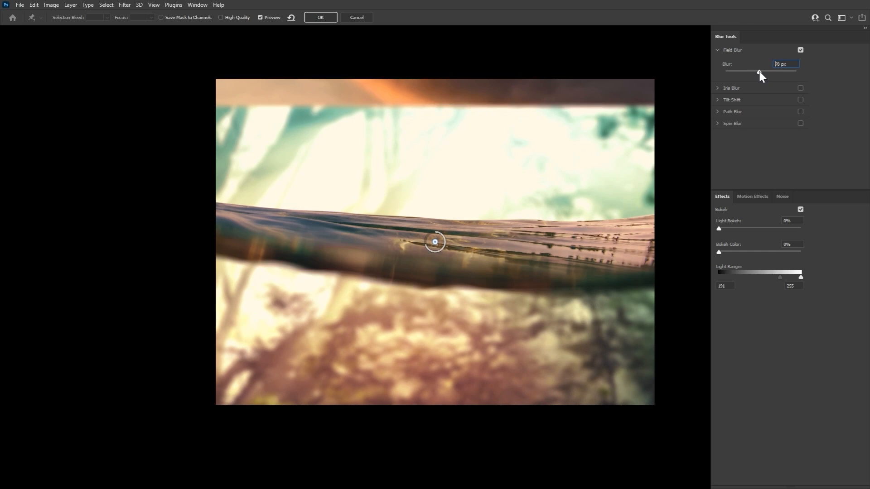
pyautogui.click(317, 18)
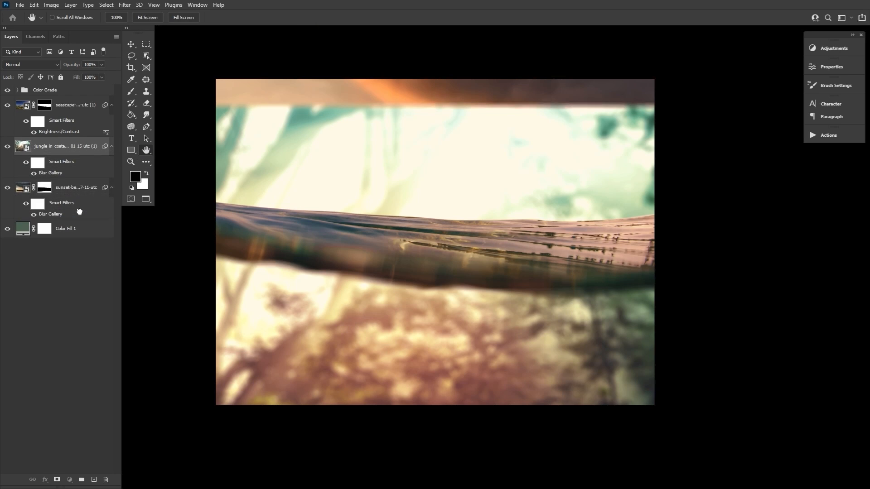
pyautogui.moveTo(79, 211); pyautogui.dragTo(81, 214)
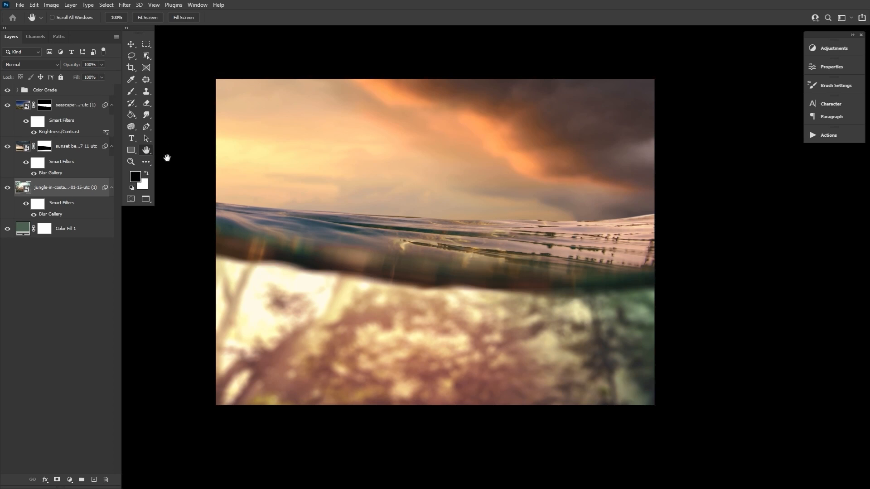
# Step: Apply a Brightness/Contrast adjustment to the jungle layer with brightness -70 and contrast 67
pyautogui.click(52, 4)
pyautogui.moveTo(57, 25)
pyautogui.click(167, 27)
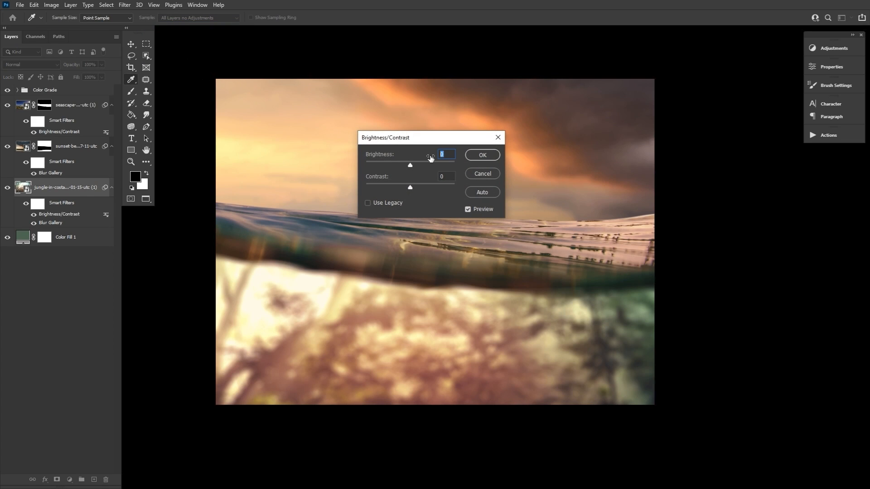
pyautogui.write('-70')
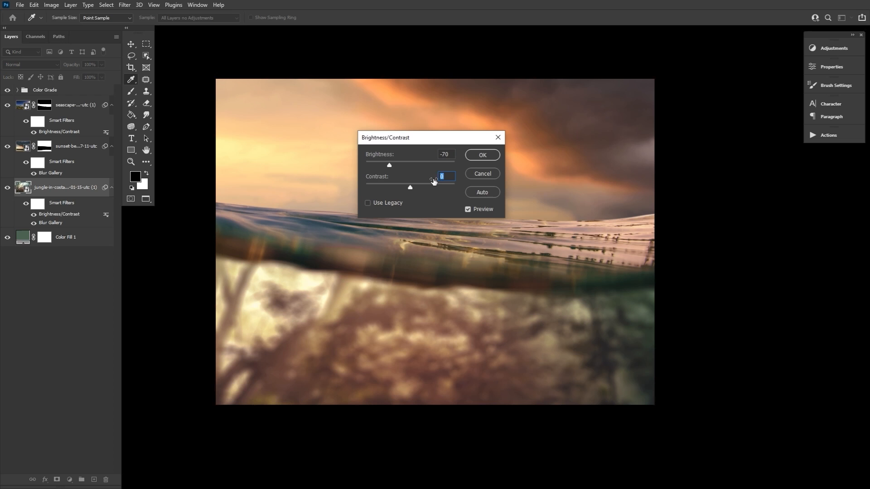
pyautogui.write('67')
pyautogui.click(482, 157)
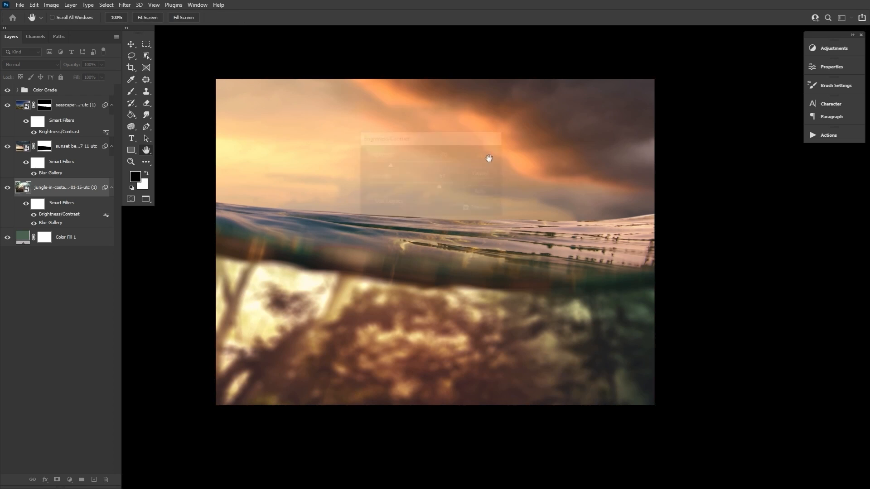
# Step: Add a Color Lookup adjustment above the jungle layer with the Moonlight.3DL LUT, in Darken mode at 42% opacity
pyautogui.click(827, 53)
pyautogui.click(735, 76)
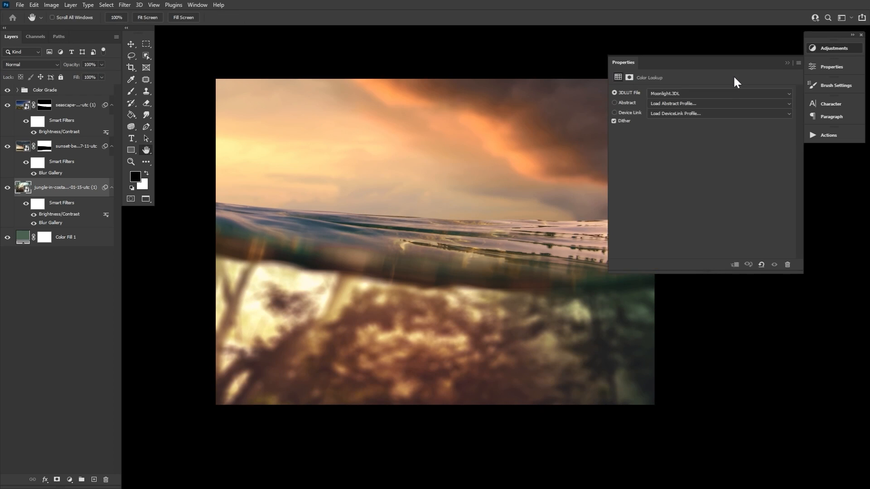
pyautogui.click(725, 94)
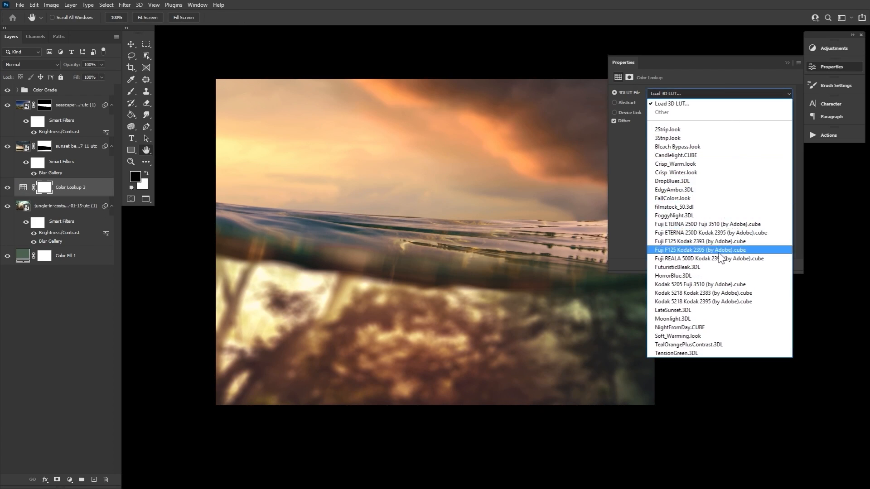
pyautogui.click(689, 317)
pyautogui.click(6, 65)
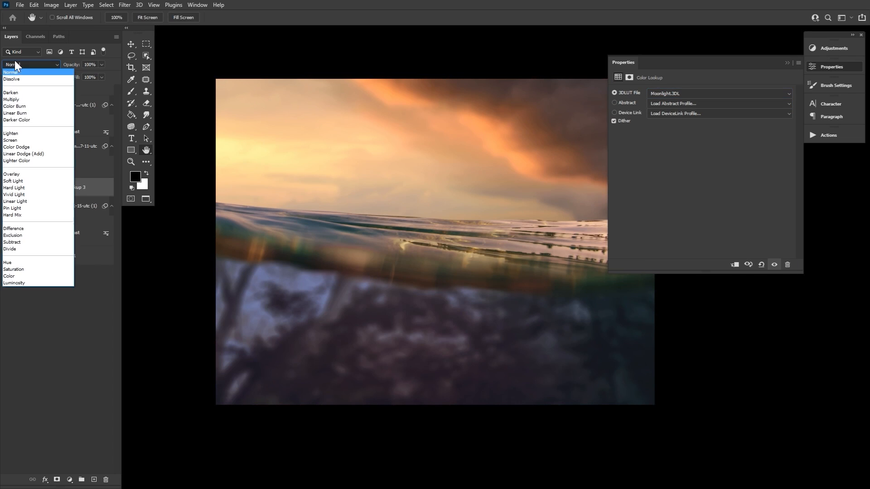
pyautogui.click(24, 92)
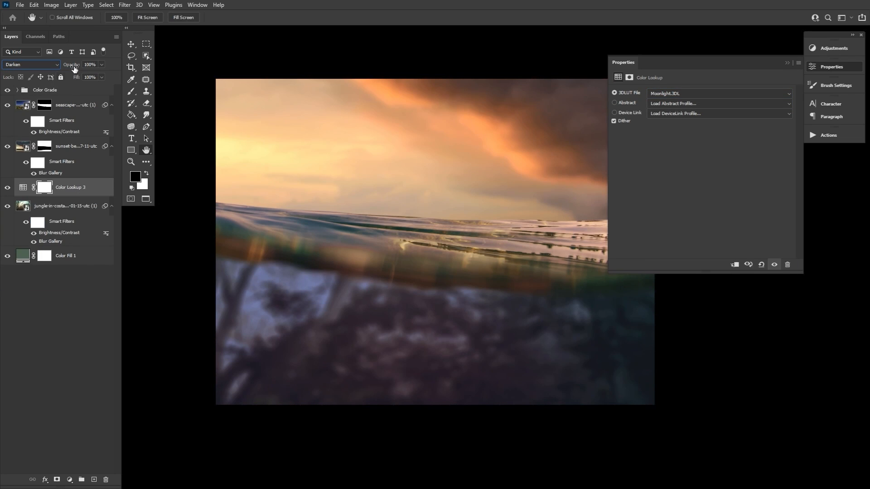
pyautogui.moveTo(74, 67); pyautogui.dragTo(57, 67)
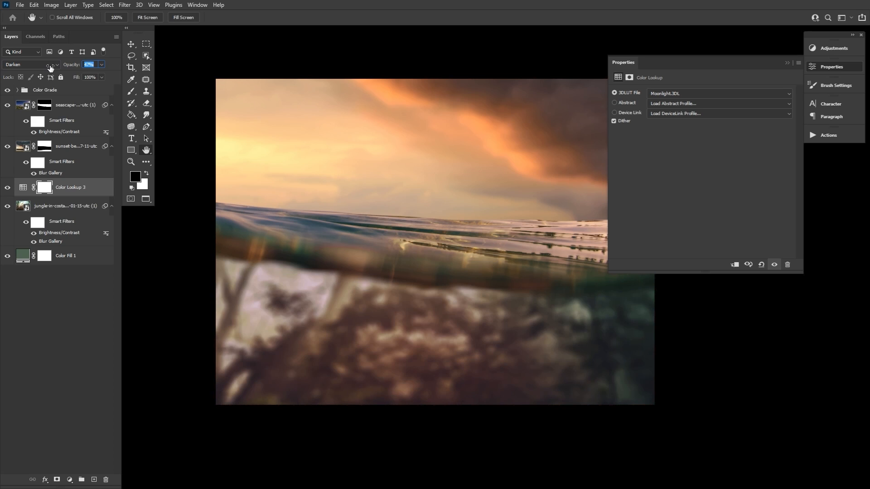
# Step: Split the Color Lookup's underlying-layer highlight Blend If slider to 0 / 255 so the adjustment fades out of the bright areas
pyautogui.doubleClick(104, 188)
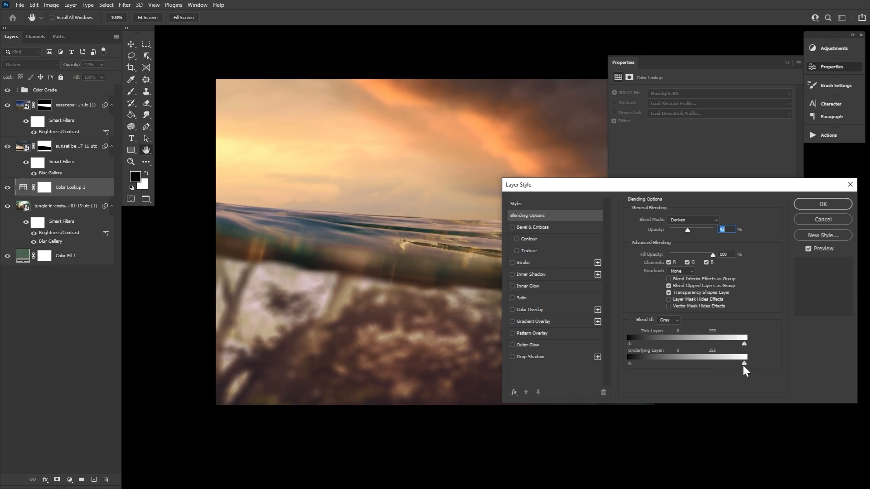
pyautogui.moveTo(743, 366); pyautogui.dragTo(602, 373)
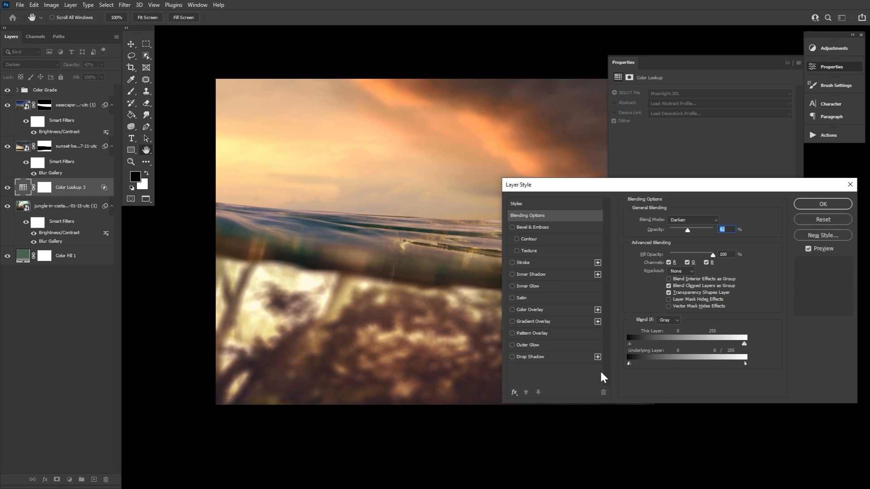
pyautogui.click(812, 252)
pyautogui.click(810, 249)
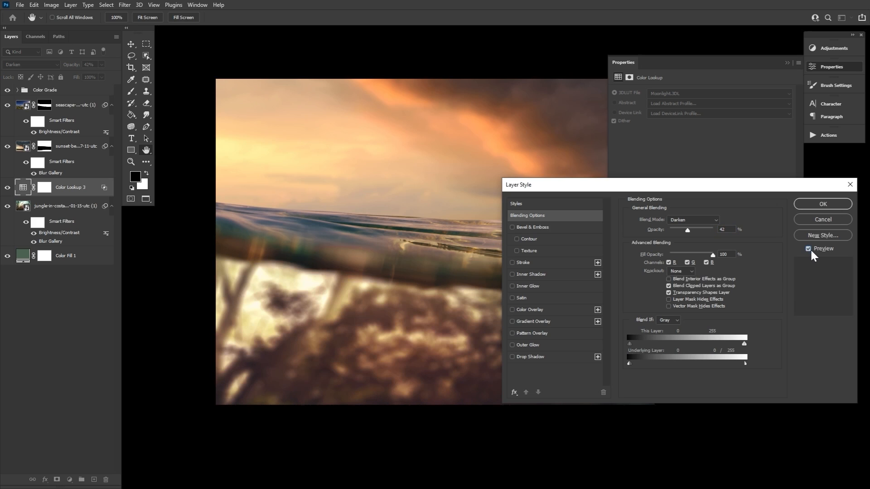
pyautogui.click(822, 205)
pyautogui.click(829, 68)
# Step: Scale the jungle image down to about 116% and move it up to cover the area beneath the water
pyautogui.click(68, 206)
pyautogui.hotkey('ctrl', 't')
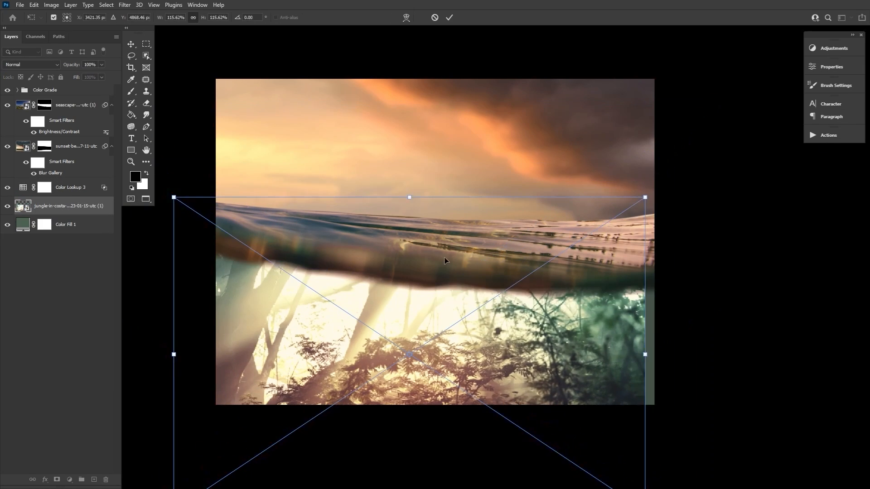
pyautogui.moveTo(444, 261); pyautogui.dragTo(453, 195)
pyautogui.click(449, 18)
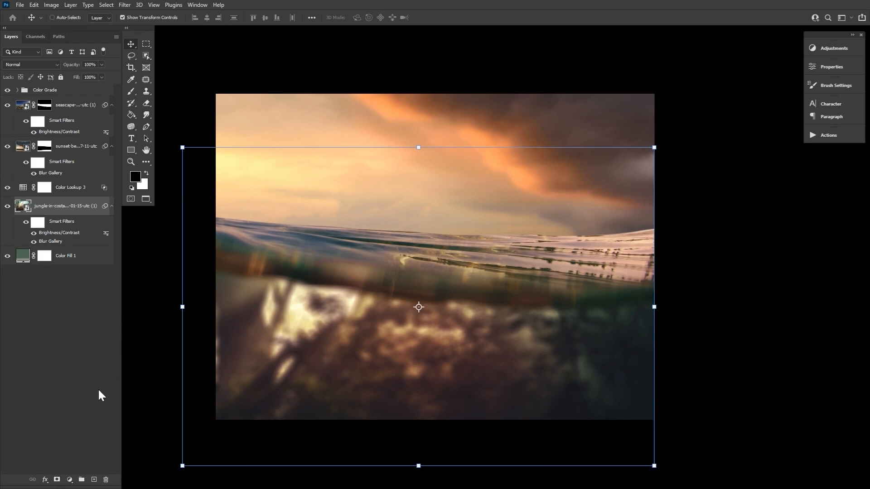
# Step: Add a solid color fill layer of #73742f above the jungle image and set its blend mode to Multiply
pyautogui.click(69, 479)
pyautogui.click(96, 325)
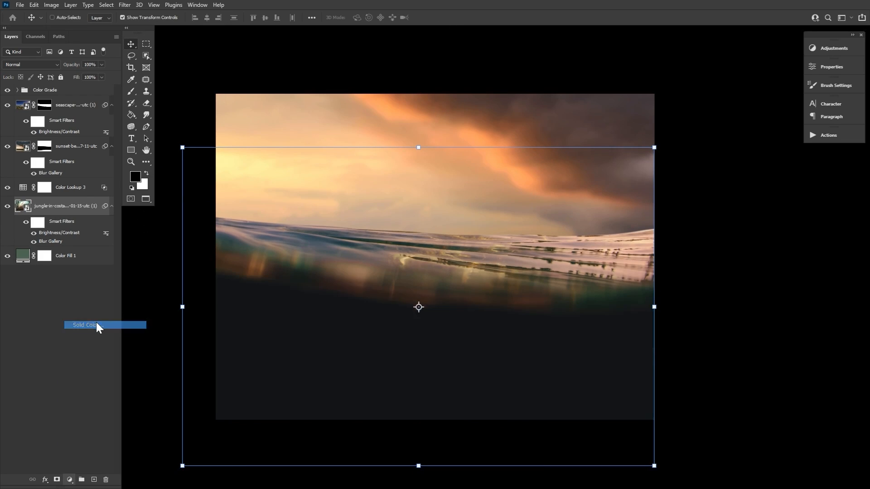
pyautogui.rightClick(496, 360)
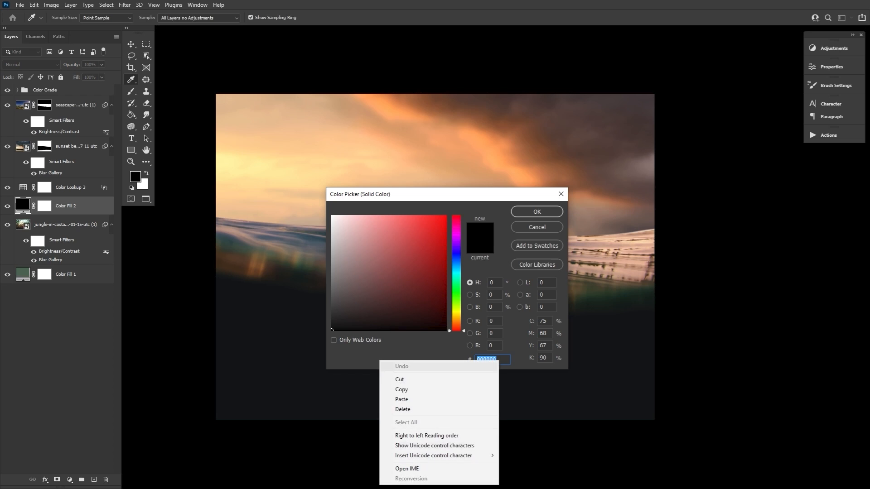
pyautogui.click(471, 400)
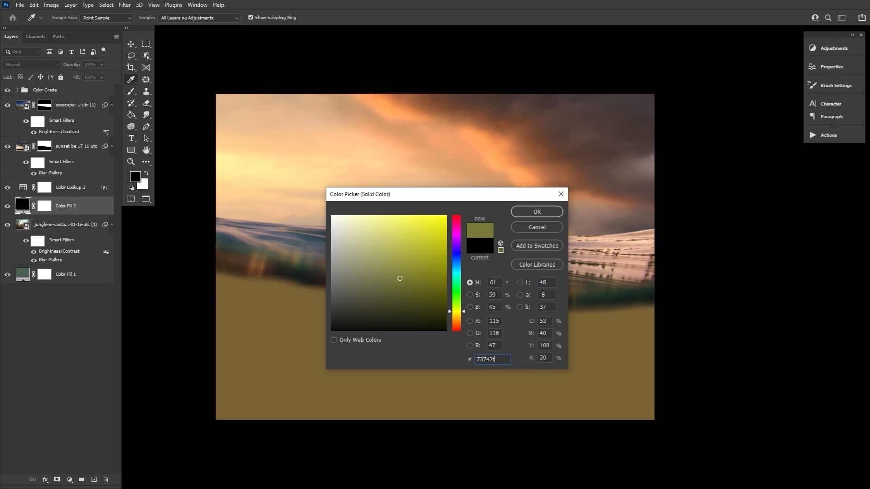
pyautogui.click(526, 213)
pyautogui.click(28, 67)
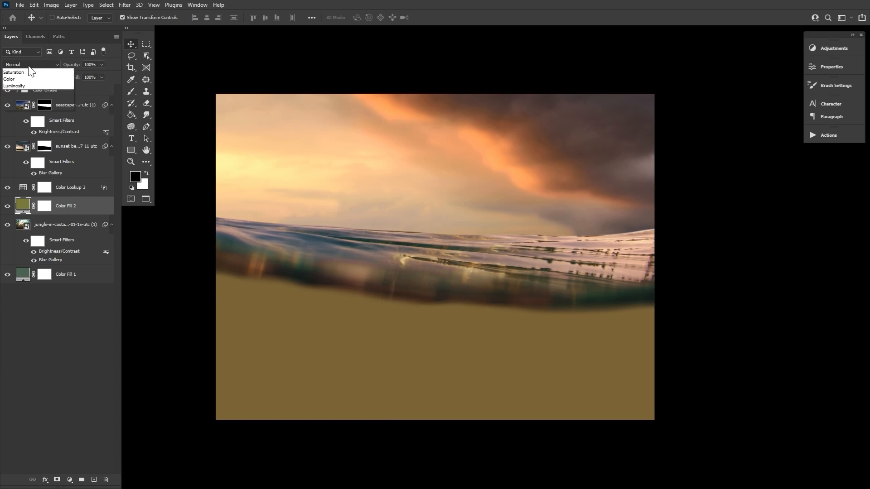
pyautogui.click(30, 100)
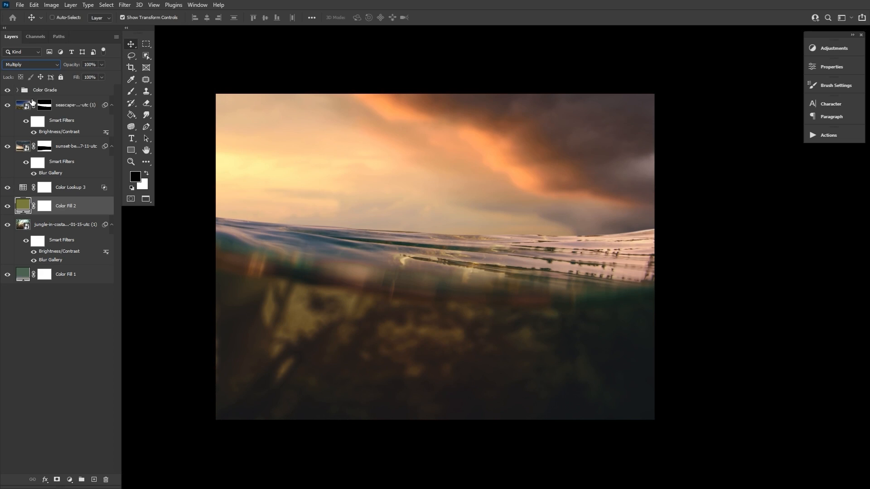
pyautogui.press('i')
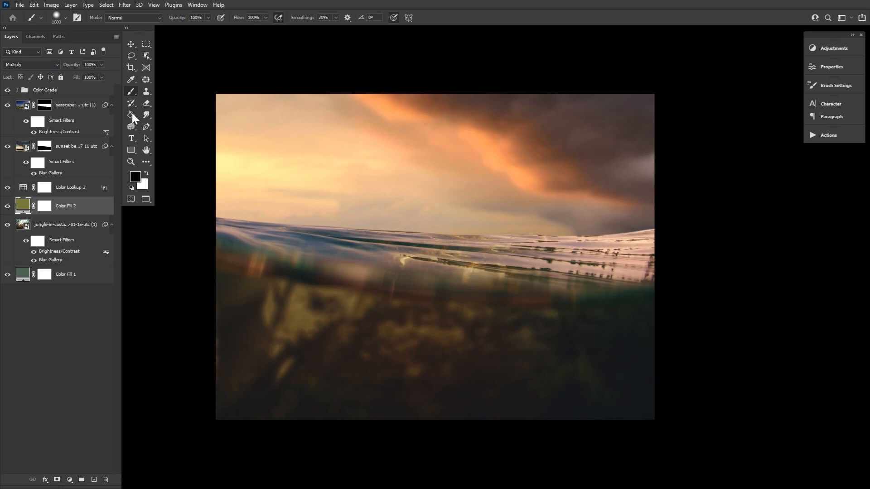
# Step: Set the foreground color to the pale warm cream #ffe6bb
pyautogui.click(135, 177)
pyautogui.rightClick(489, 359)
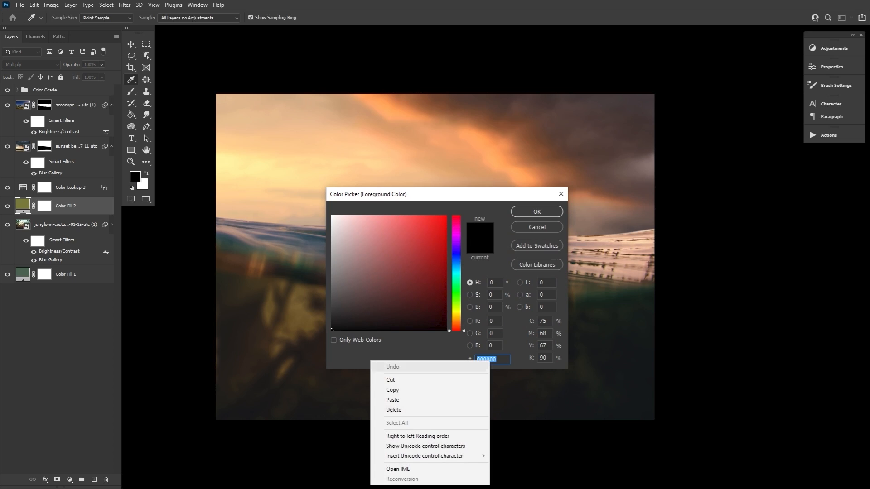
pyautogui.click(480, 400)
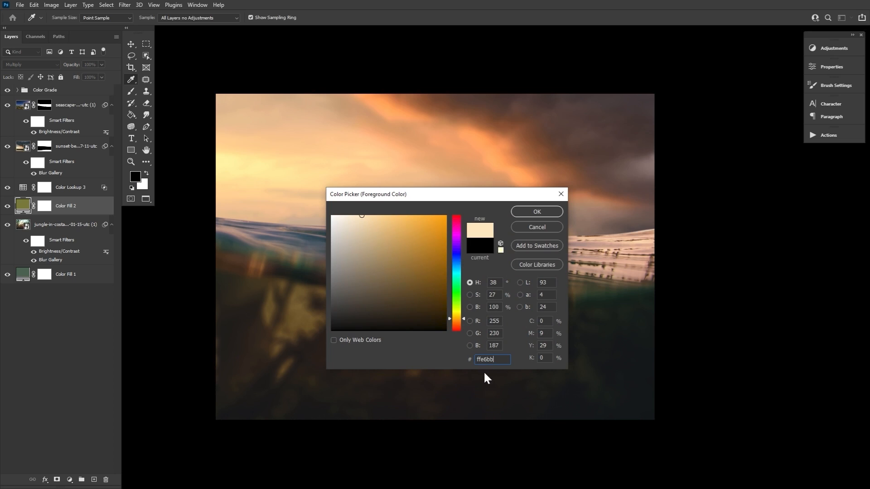
pyautogui.click(533, 212)
# Step: Lower the hardness of the round brush and set its flow to 11%
pyautogui.press('b')
pyautogui.click(59, 18)
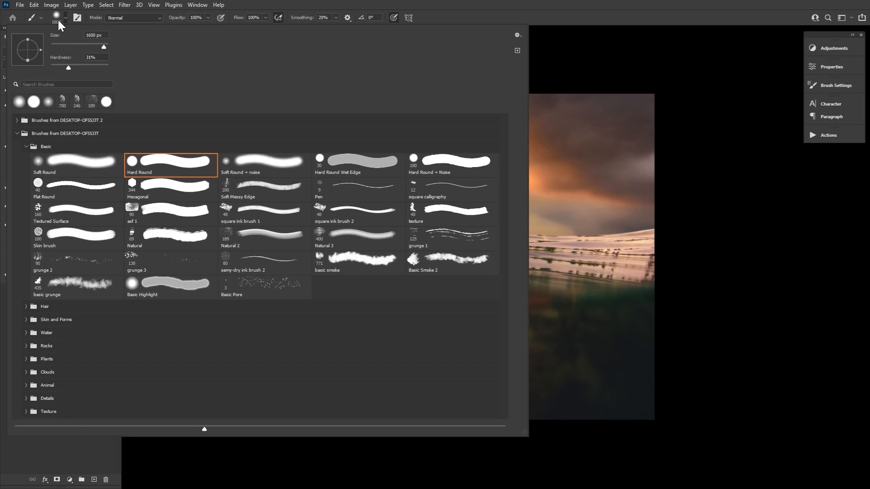
pyautogui.moveTo(39, 68); pyautogui.dragTo(36, 68)
pyautogui.moveTo(243, 21); pyautogui.dragTo(204, 31)
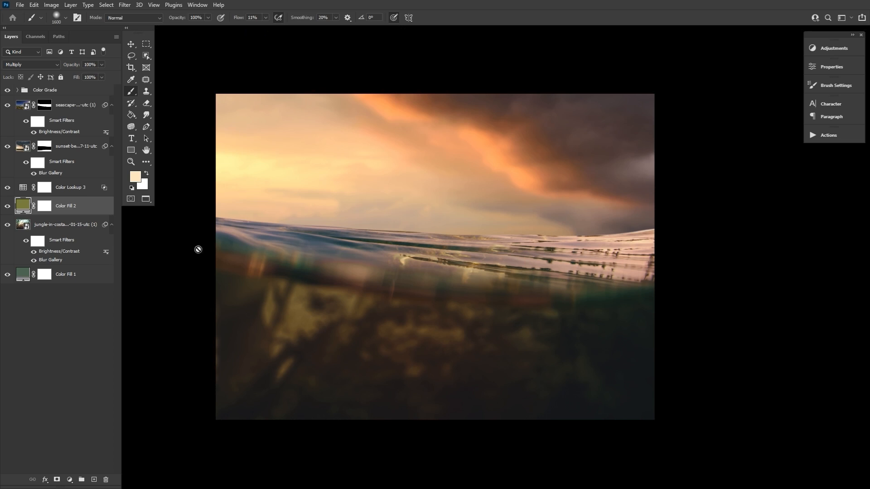
# Step: Add a new layer above the olive color fill and set its blend mode to Overlay
pyautogui.click(93, 480)
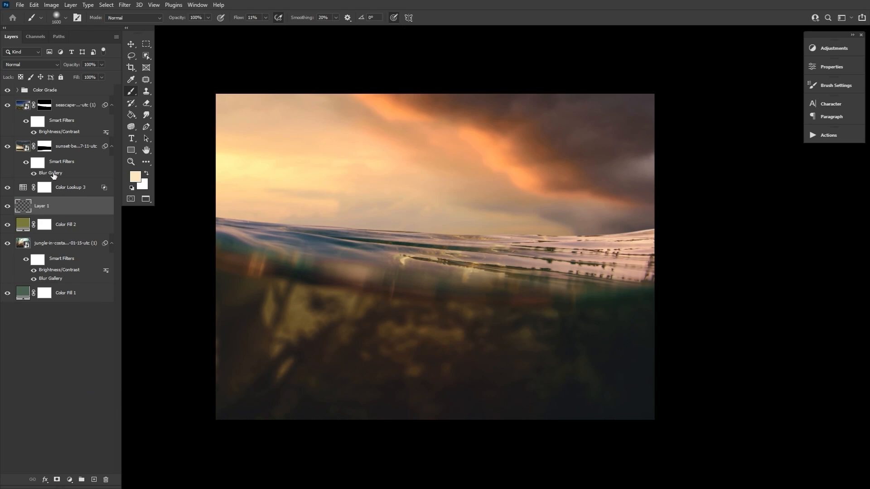
pyautogui.click(36, 64)
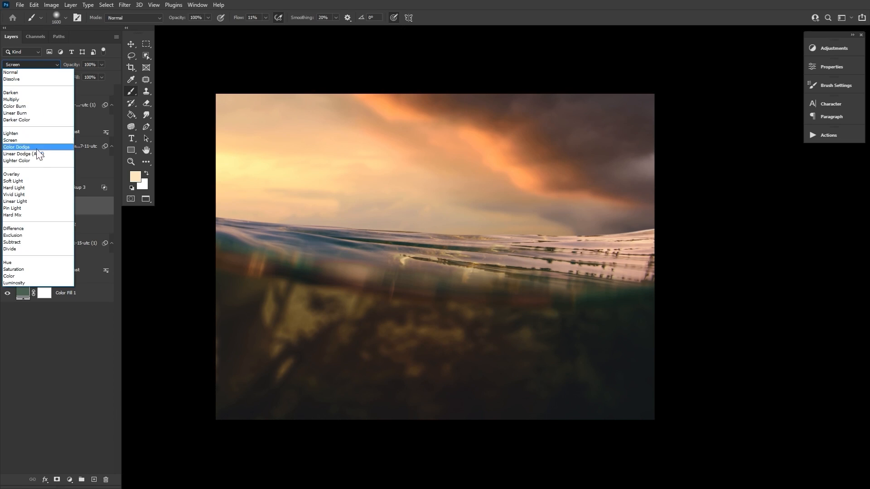
pyautogui.click(35, 174)
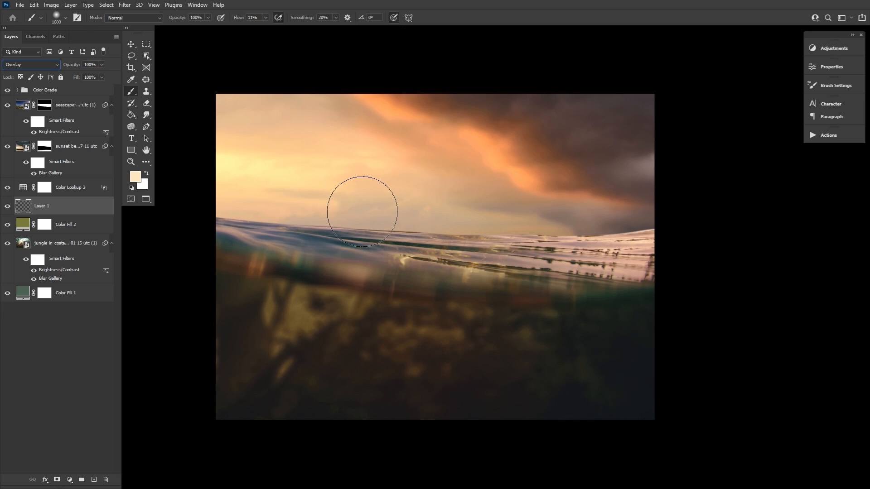
# Step: Paint a warm cream glow with a large brush over the upper part of the jungle just beneath the waterline
pyautogui.press(']')
pyautogui.press(']')
pyautogui.moveTo(336, 253)
pyautogui.mouseDown()
pyautogui.moveTo(317, 275)
pyautogui.moveTo(365, 301)
pyautogui.moveTo(567, 346)
pyautogui.moveTo(538, 355)
pyautogui.moveTo(376, 301)
pyautogui.moveTo(285, 317)
pyautogui.moveTo(267, 303)
pyautogui.mouseUp()
pyautogui.press(']')
pyautogui.press(']')
pyautogui.press(']')
pyautogui.press(']')
pyautogui.press(']')
pyautogui.press(']')
# Step: Reposition the jungle image beneath the water, finishing by shifting it about 64 px right and 24 px down
pyautogui.click(65, 243)
pyautogui.press('v')
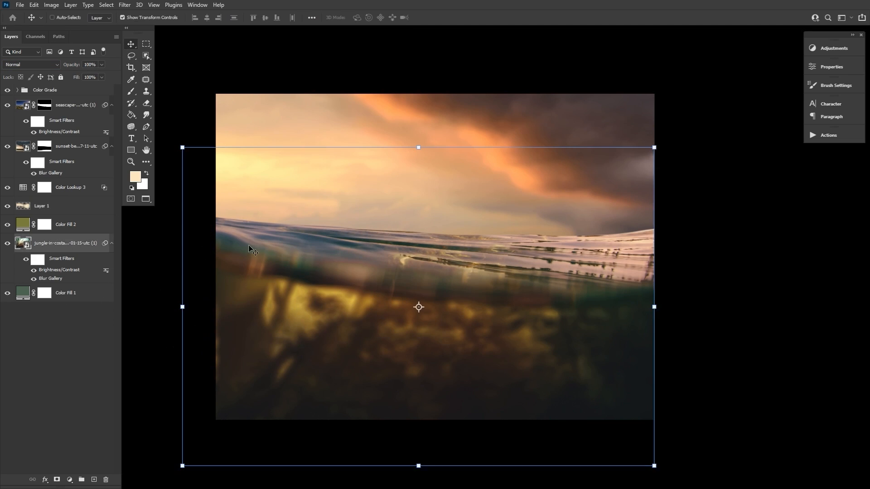
pyautogui.moveTo(248, 372); pyautogui.dragTo(245, 362)
pyautogui.click(41, 206)
pyautogui.click(65, 243)
pyautogui.moveTo(362, 392); pyautogui.dragTo(375, 394)
pyautogui.moveTo(642, 324); pyautogui.dragTo(650, 327)
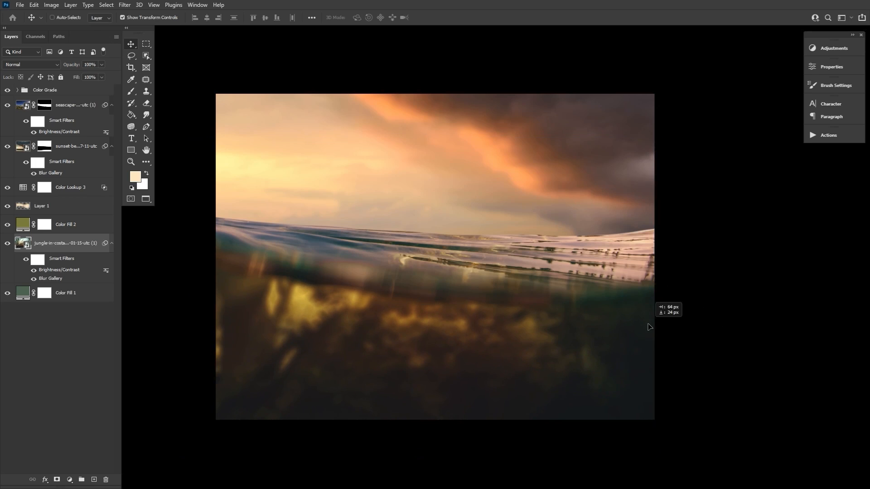
# Step: Add another Overlay layer, paint the warm cream color across the water area, and place the layer between the sunset and seascape layers
pyautogui.click(70, 188)
pyautogui.click(94, 479)
pyautogui.click(36, 65)
pyautogui.click(19, 174)
pyautogui.press('b')
pyautogui.moveTo(281, 303); pyautogui.dragTo(669, 238)
pyautogui.moveTo(83, 185); pyautogui.dragTo(83, 137)
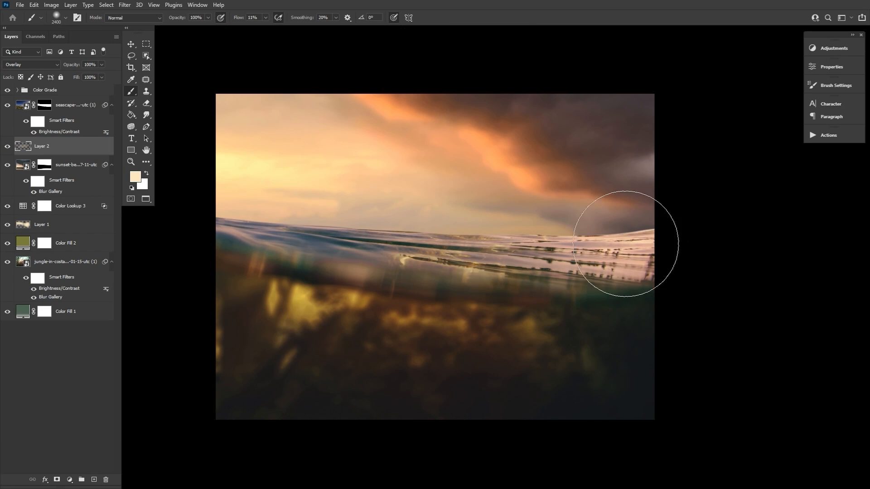
pyautogui.press('e')
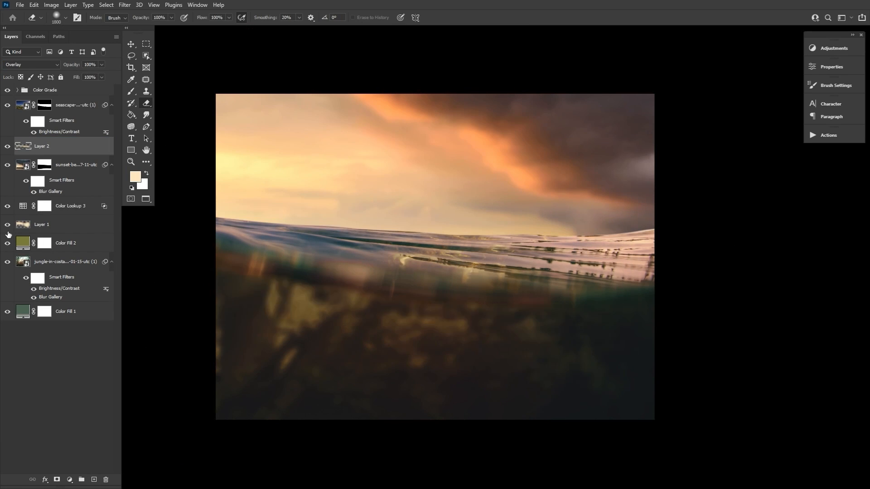
pyautogui.click(41, 225)
pyautogui.press('b')
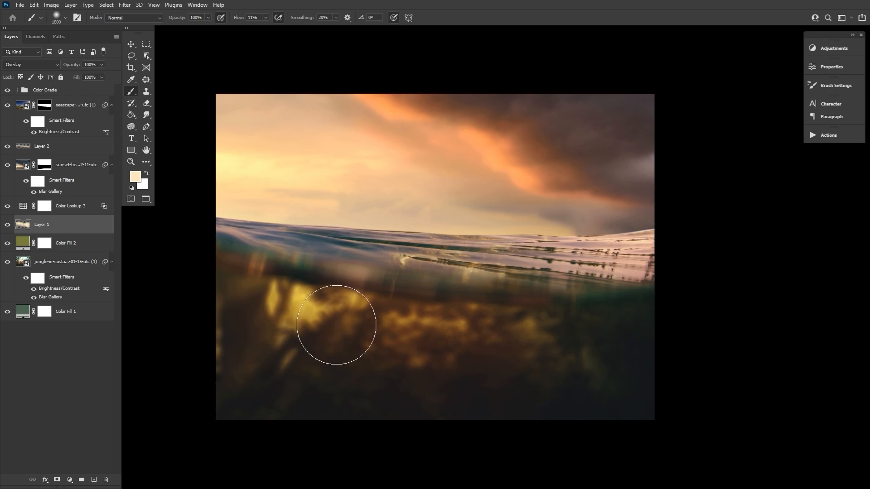
pyautogui.click(146, 150)
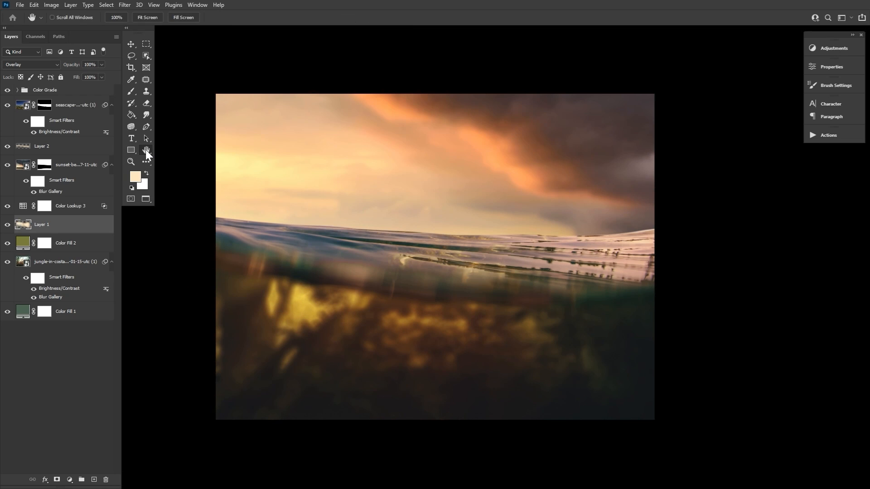
# Step: Add two new layers above the seascape and clip both to it
pyautogui.click(79, 111)
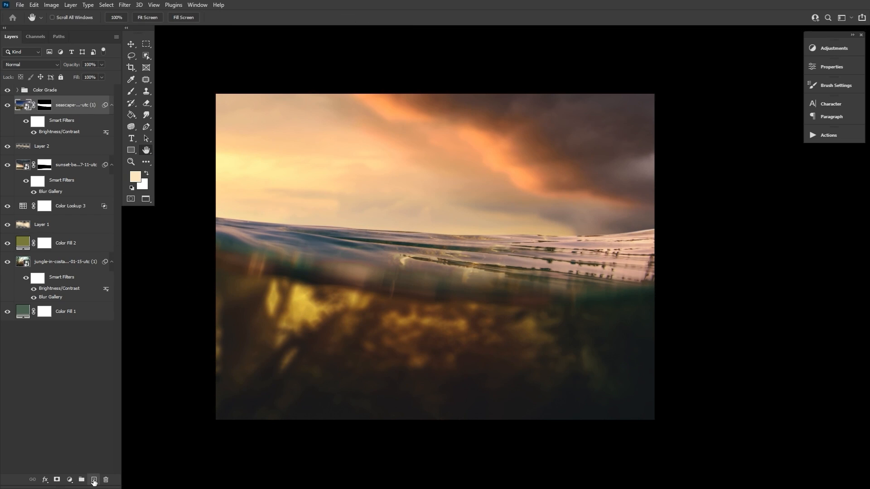
pyautogui.click(93, 479)
pyautogui.click(93, 480)
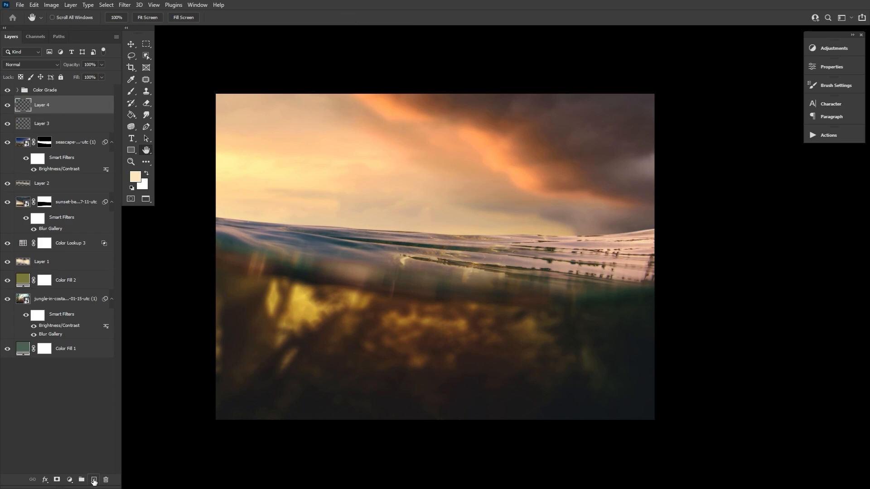
pyautogui.keyDown('alt'); pyautogui.click(79, 132); pyautogui.keyUp('alt')
pyautogui.keyDown('alt'); pyautogui.click(79, 114); pyautogui.keyUp('alt')
# Step: Set the upper clipped layer's blend mode to Screen and the lower one's to Overlay
pyautogui.click(40, 66)
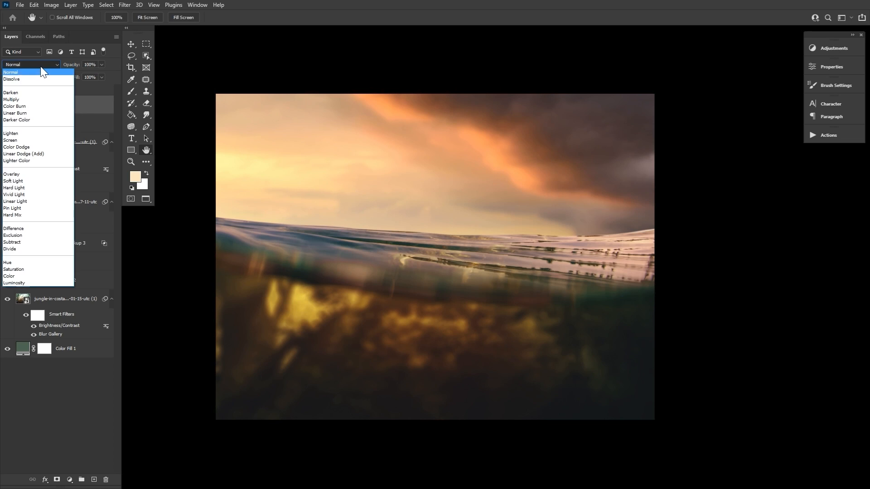
pyautogui.click(36, 138)
pyautogui.click(60, 124)
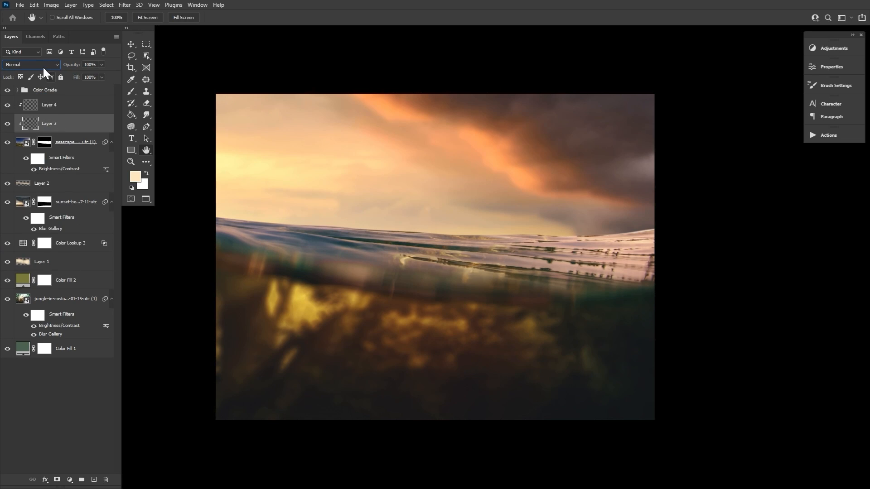
pyautogui.click(41, 64)
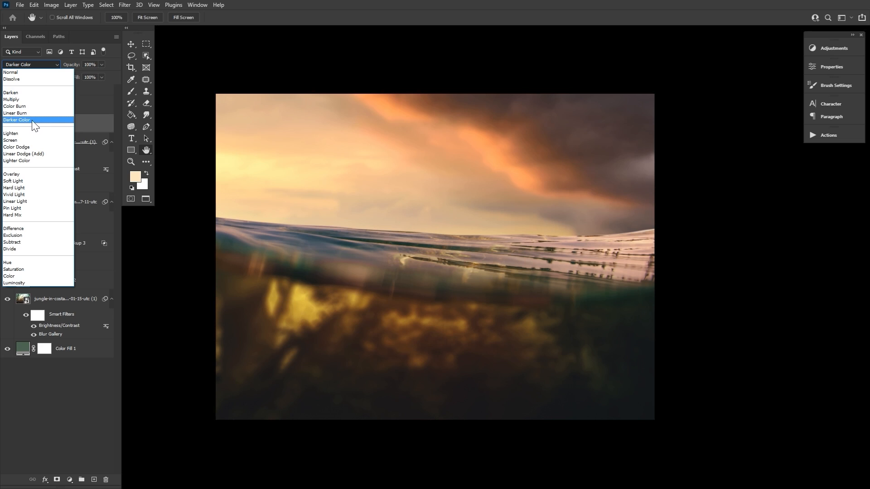
pyautogui.click(29, 174)
# Step: Paint warm cream highlights along the horizon and water surface on the clipped Overlay and Screen layers, varying the brush size
pyautogui.click(132, 93)
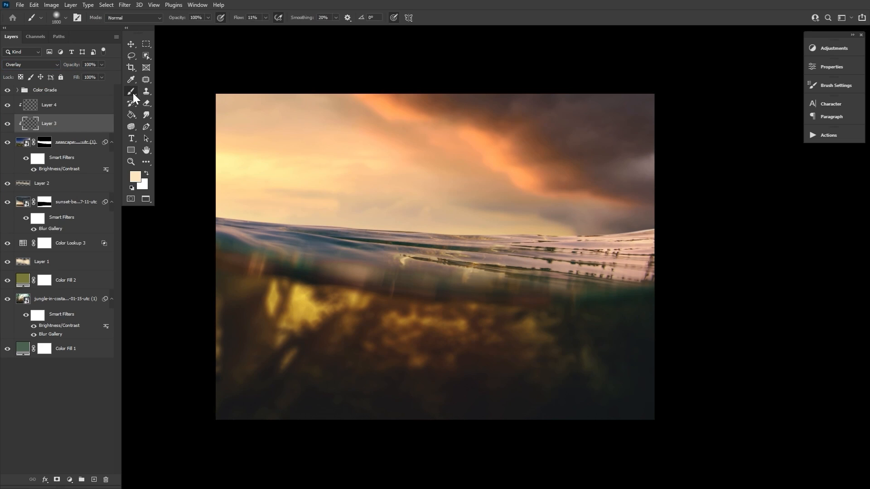
pyautogui.moveTo(293, 163)
pyautogui.mouseDown()
pyautogui.moveTo(254, 194)
pyautogui.moveTo(248, 177)
pyautogui.moveTo(489, 235)
pyautogui.moveTo(367, 247)
pyautogui.mouseUp()
pyautogui.click(54, 105)
pyautogui.press('[')
pyautogui.press('[')
pyautogui.moveTo(450, 215); pyautogui.dragTo(274, 205)
pyautogui.press('[')
pyautogui.press(']')
pyautogui.press(']')
pyautogui.moveTo(489, 217); pyautogui.dragTo(247, 157)
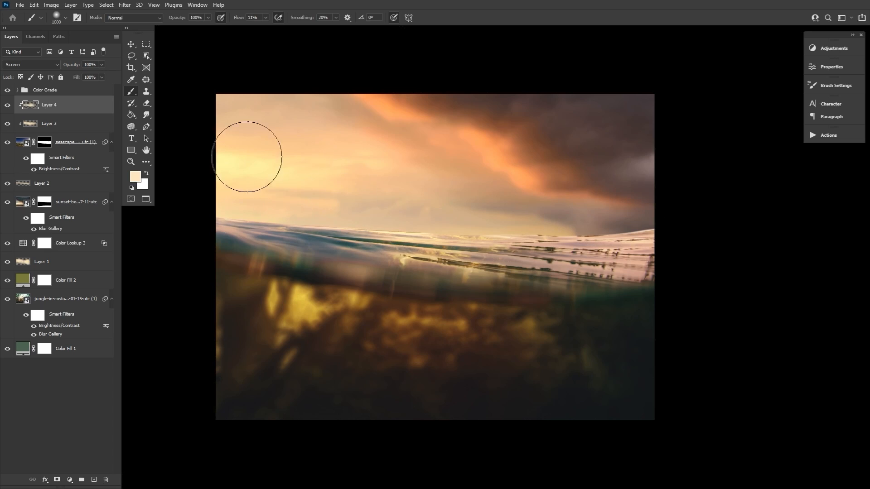
pyautogui.press(']')
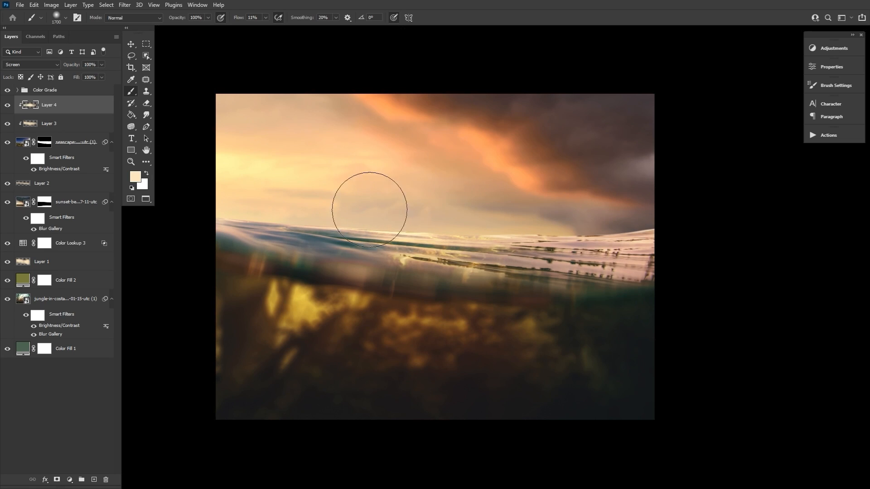
pyautogui.click(146, 150)
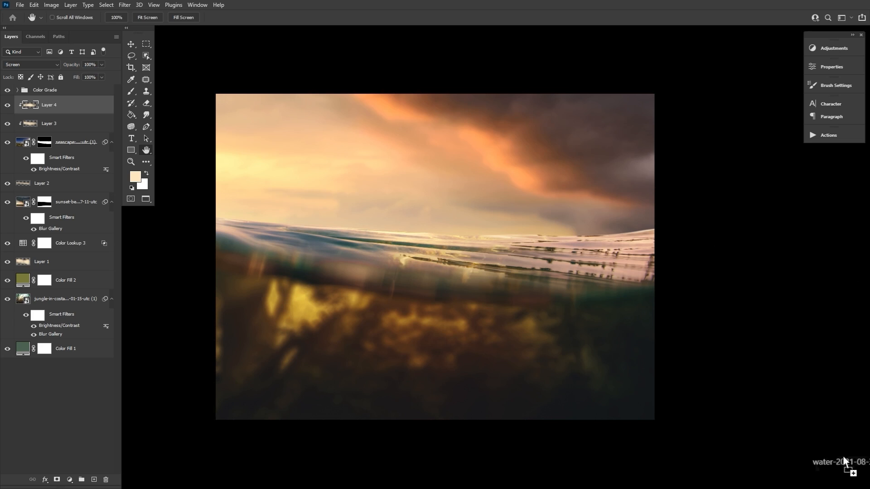
# Step: Place the water-2021-08-30 texture image above the clipped layers and convert it to monochrome with a Black & White adjustment
pyautogui.moveTo(842, 456); pyautogui.dragTo(403, 226)
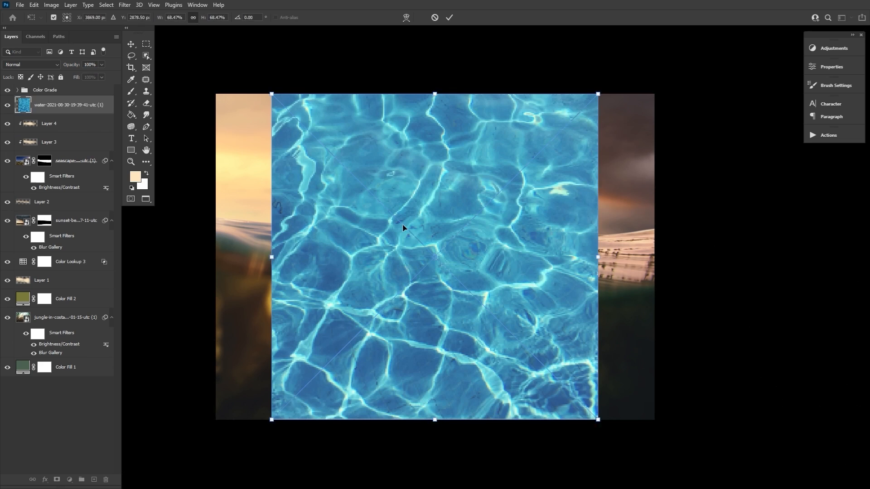
pyautogui.click(451, 18)
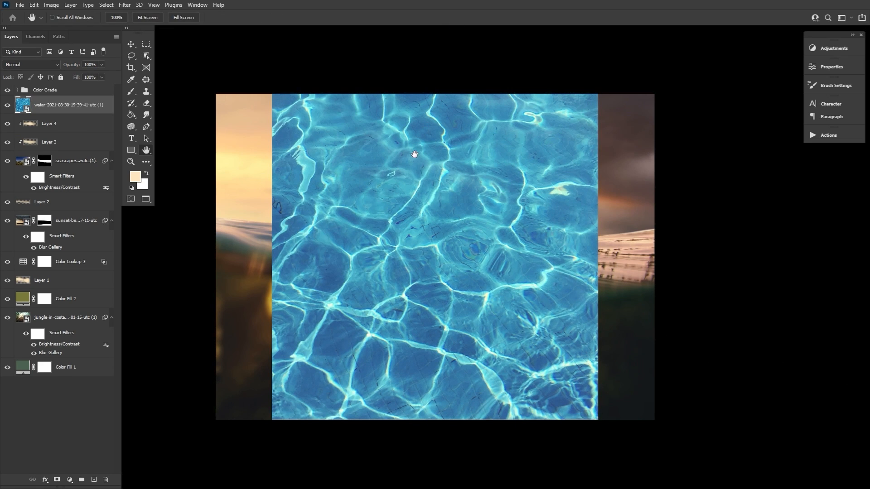
pyautogui.click(51, 5)
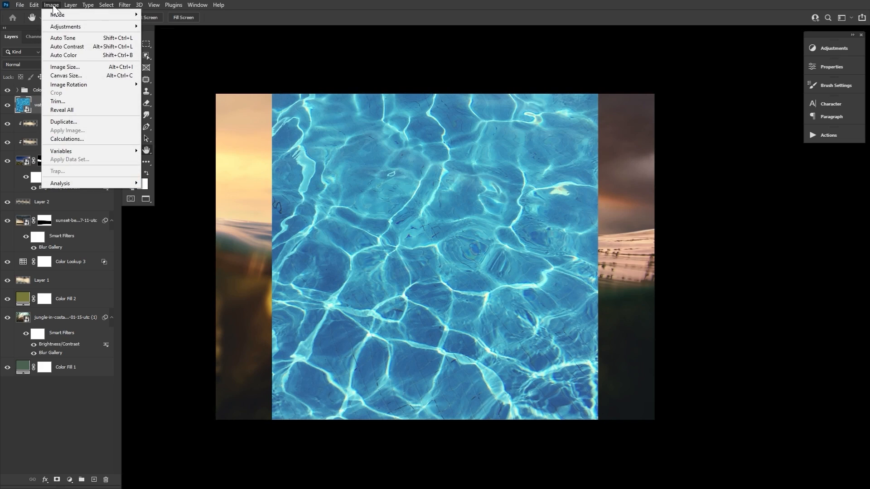
pyautogui.moveTo(63, 26)
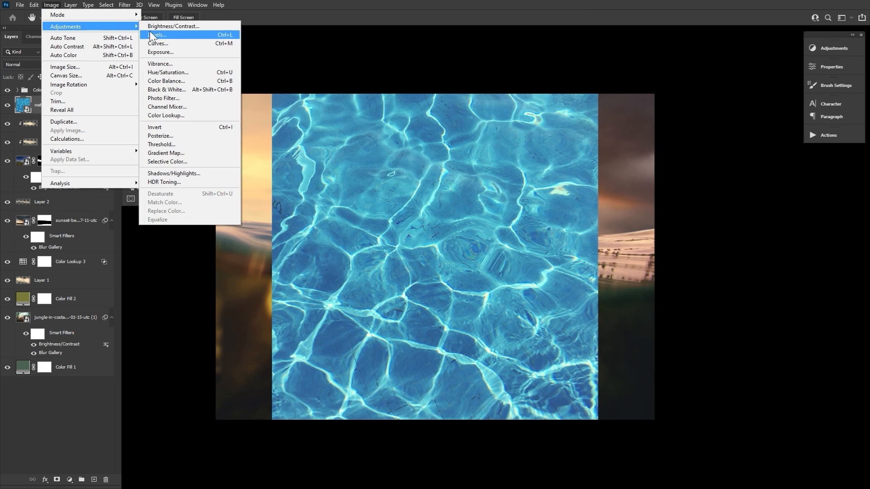
pyautogui.click(198, 89)
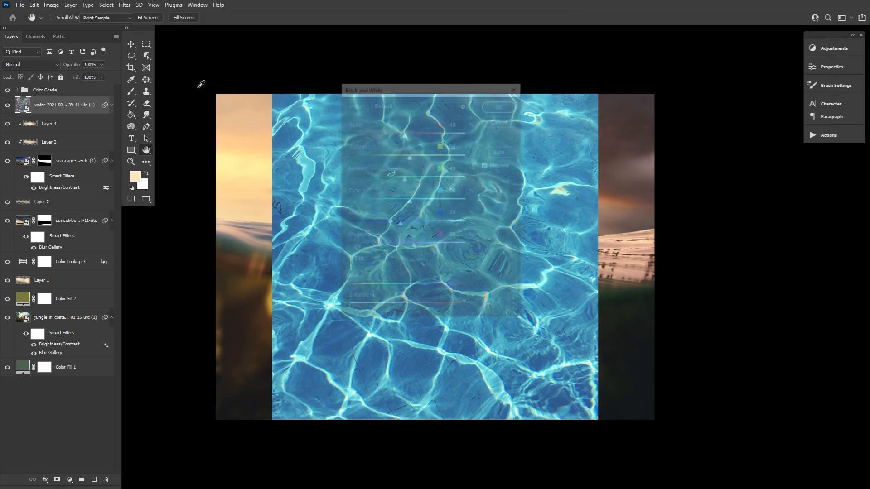
pyautogui.click(493, 107)
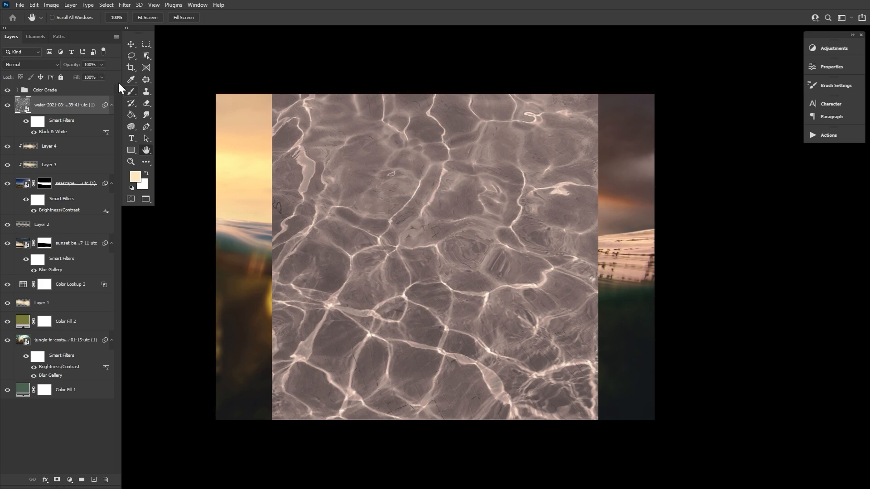
# Step: Apply Brightness/Contrast to the water texture with brightness -14 and contrast 100
pyautogui.click(50, 4)
pyautogui.moveTo(64, 24)
pyautogui.click(172, 23)
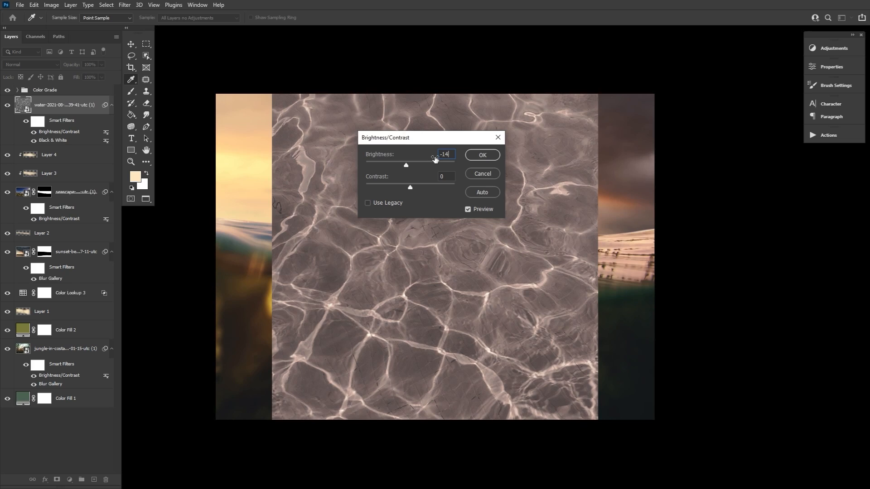
pyautogui.moveTo(410, 187); pyautogui.dragTo(516, 194)
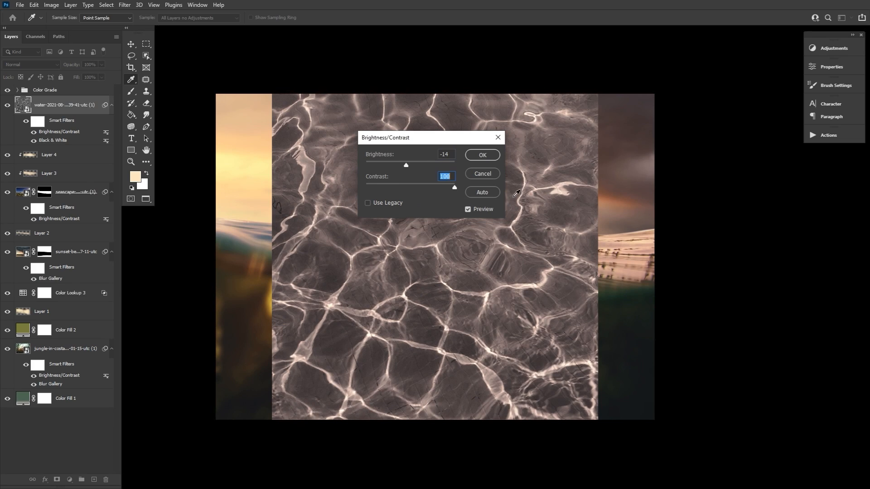
pyautogui.click(482, 156)
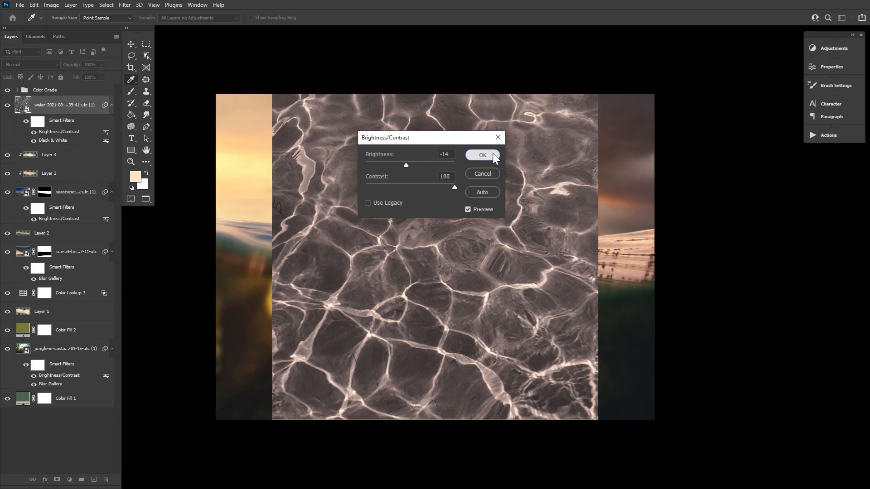
pyautogui.press('h')
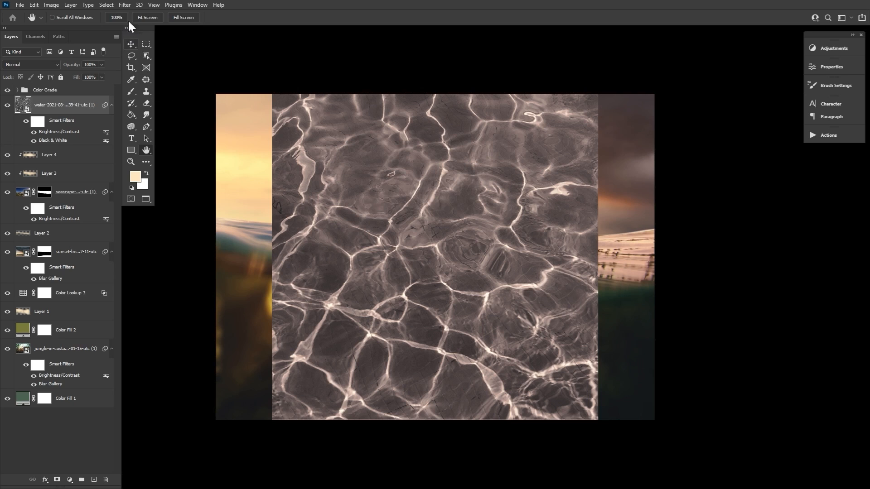
# Step: Apply a Gaussian Blur with a radius of 29.1 pixels to the water texture
pyautogui.click(124, 5)
pyautogui.moveTo(215, 119)
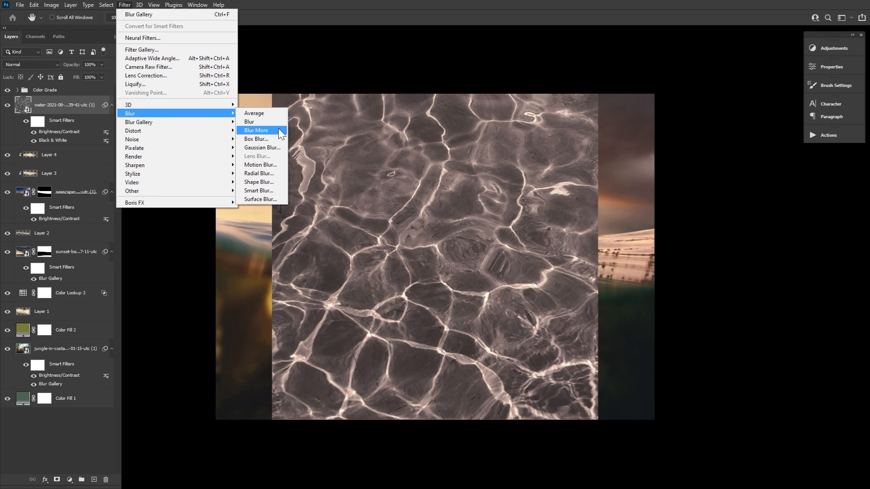
pyautogui.click(279, 148)
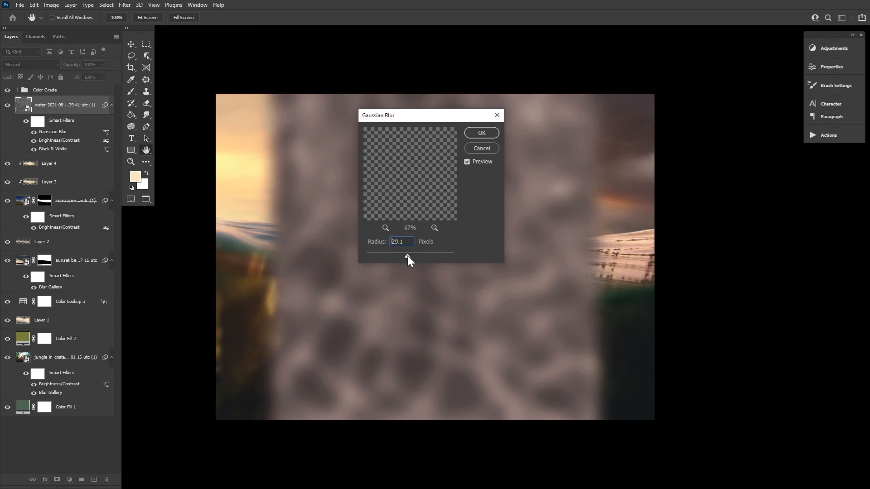
pyautogui.moveTo(407, 256); pyautogui.dragTo(406, 256)
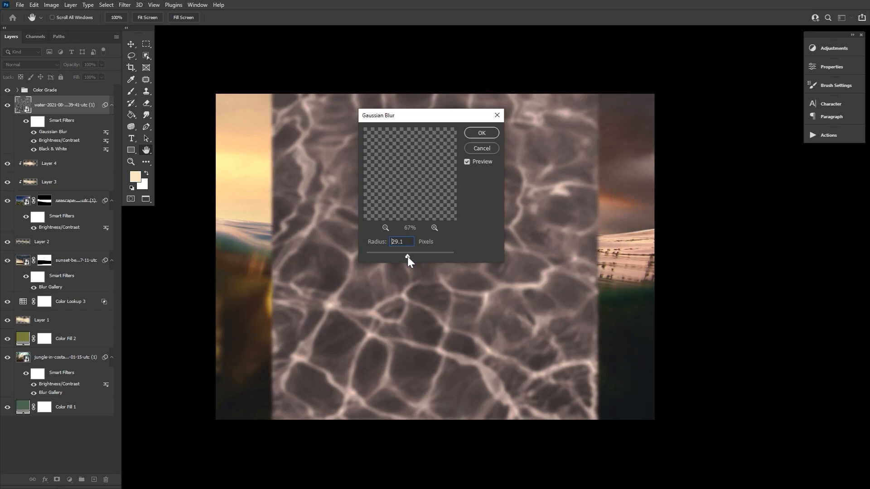
pyautogui.click(480, 133)
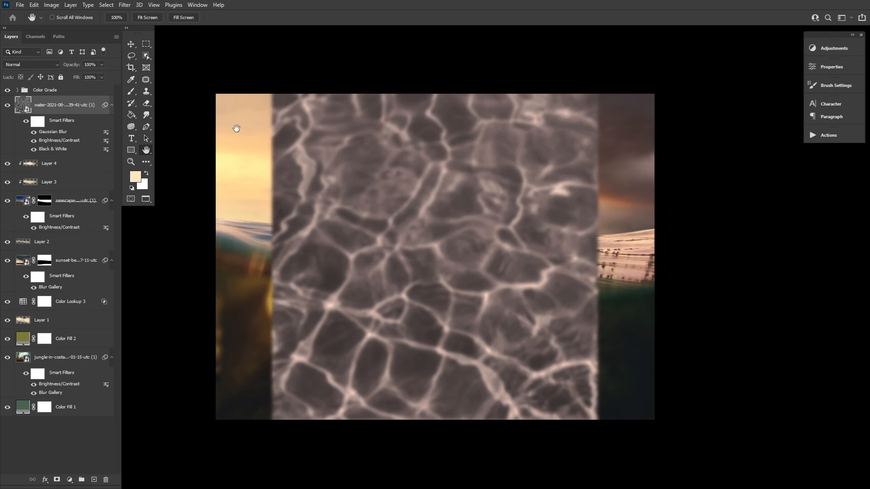
# Step: Blend the water texture in Color Dodge at 72% opacity and move it beneath Layer 1, above Color Fill 2
pyautogui.click(36, 62)
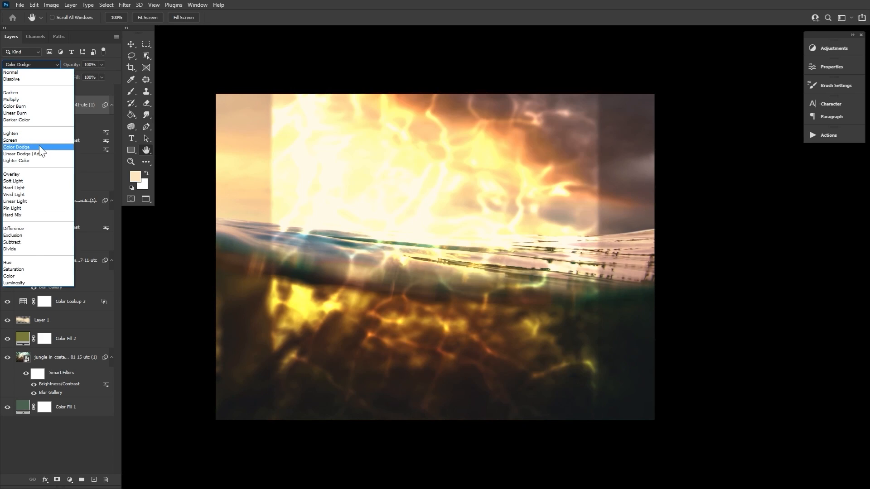
pyautogui.click(39, 146)
pyautogui.moveTo(81, 66); pyautogui.dragTo(73, 68)
pyautogui.moveTo(82, 113); pyautogui.dragTo(97, 336)
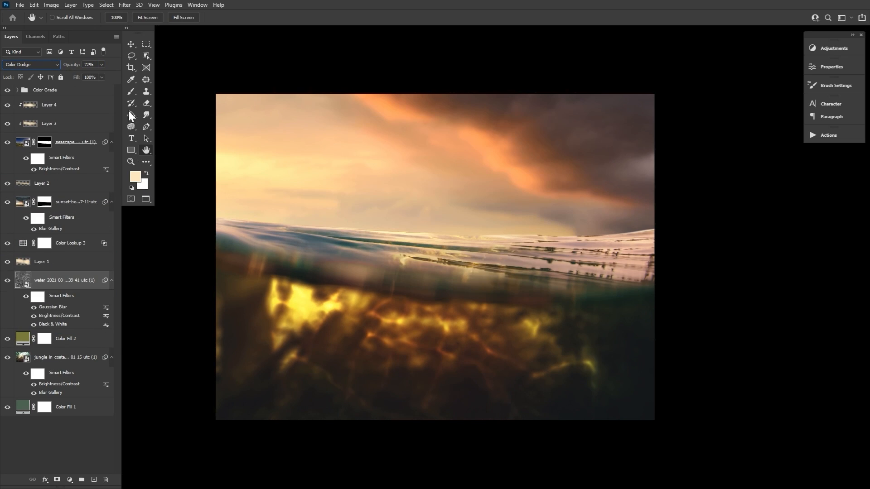
# Step: Enlarge the water texture until it covers the full canvas width, and reposition it over the underwater area
pyautogui.click(131, 44)
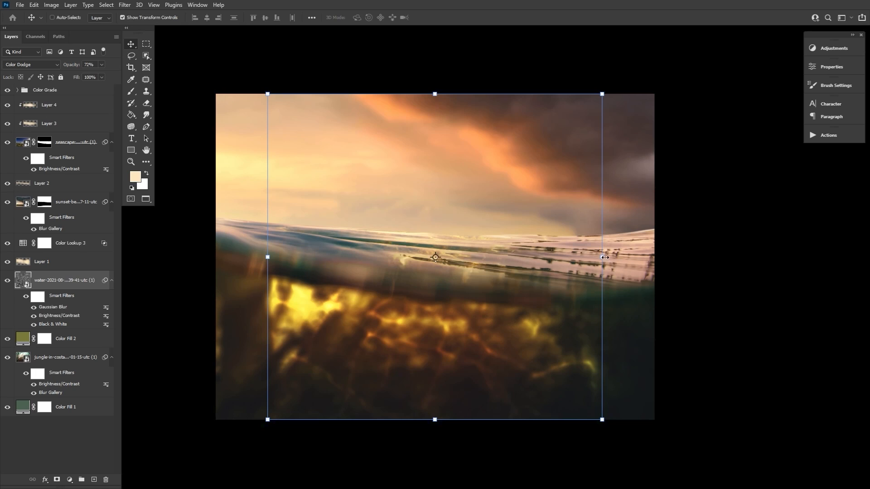
pyautogui.moveTo(605, 257); pyautogui.dragTo(658, 257)
pyautogui.moveTo(271, 257); pyautogui.dragTo(195, 257)
pyautogui.press('Return')
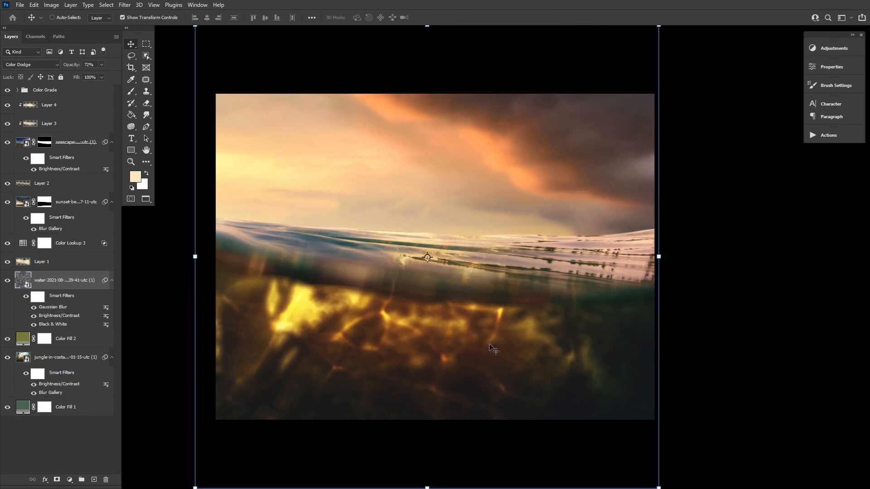
pyautogui.moveTo(398, 319); pyautogui.dragTo(419, 324)
# Step: Add a layer mask to the water texture and paint black along the bottom underwater area with an enlarged soft 2100 px brush
pyautogui.click(57, 480)
pyautogui.click(130, 91)
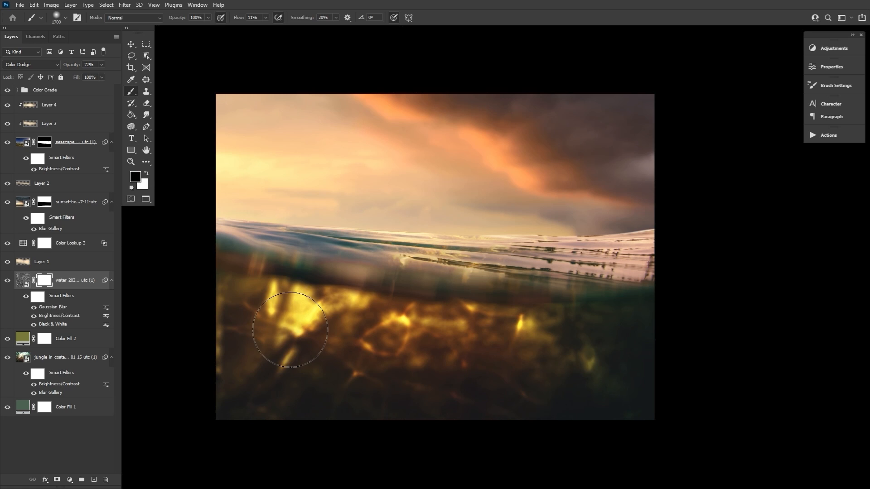
pyautogui.press(']')
pyautogui.press(']')
pyautogui.press(']')
pyautogui.press(']')
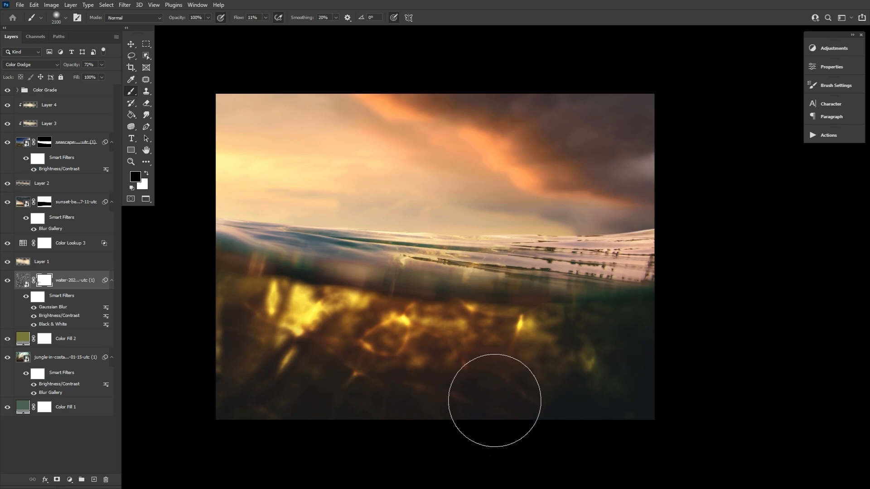
pyautogui.moveTo(276, 371); pyautogui.dragTo(580, 402)
pyautogui.click(23, 280)
pyautogui.press('v')
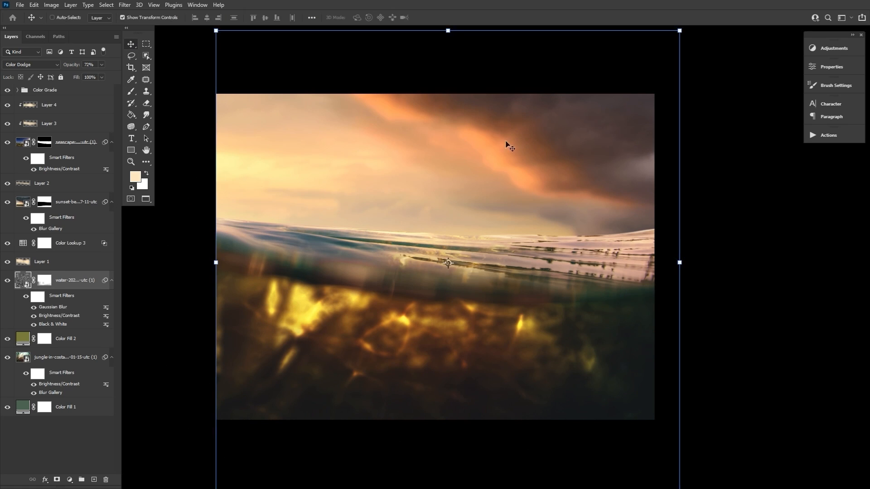
pyautogui.moveTo(679, 262); pyautogui.dragTo(658, 262)
pyautogui.moveTo(437, 30); pyautogui.dragTo(437, 158)
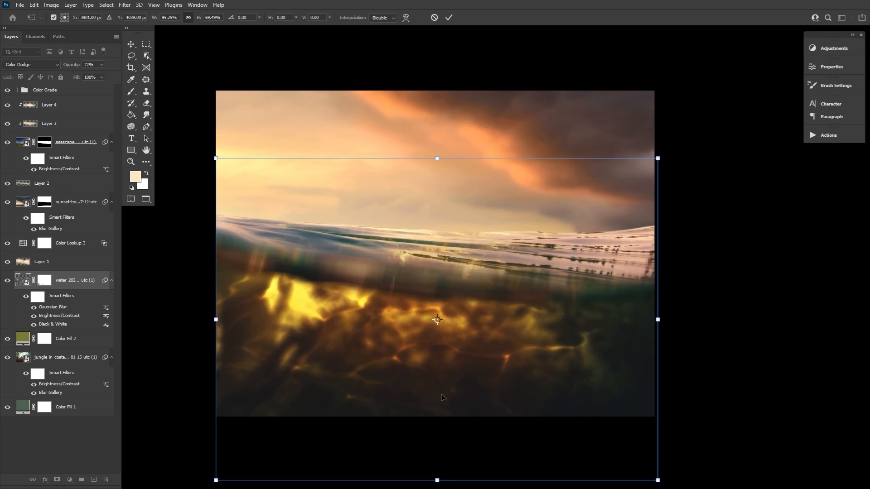
pyautogui.moveTo(443, 397); pyautogui.dragTo(443, 378)
pyautogui.moveTo(657, 300); pyautogui.dragTo(672, 299)
pyautogui.moveTo(444, 133); pyautogui.dragTo(444, 60)
pyautogui.moveTo(470, 167); pyautogui.dragTo(470, 177)
pyautogui.press('Return')
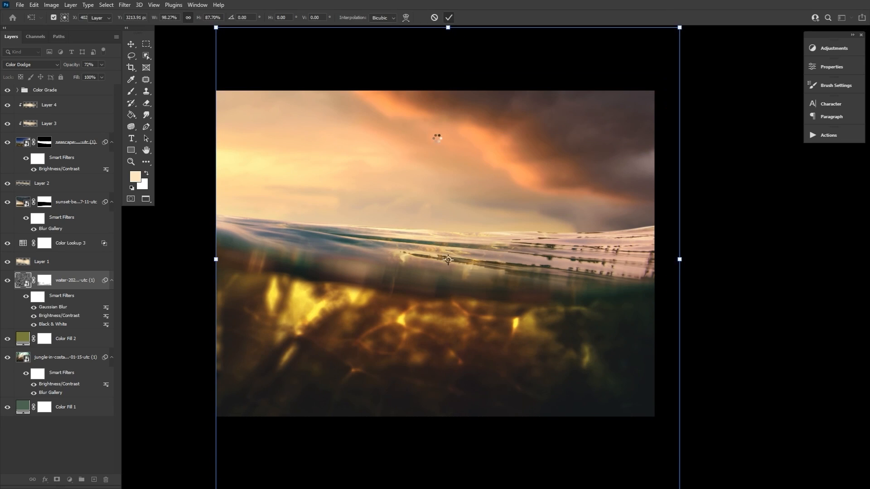
# Step: Lower the water texture's opacity to 69% and paint black on its mask over the bright caustics in the middle and right
pyautogui.click(128, 91)
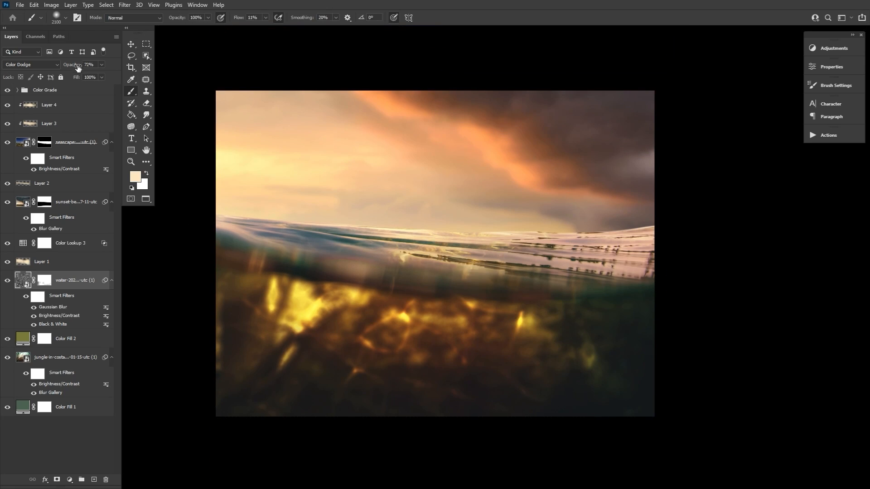
pyautogui.moveTo(78, 68); pyautogui.dragTo(76, 68)
pyautogui.click(44, 280)
pyautogui.press('d')
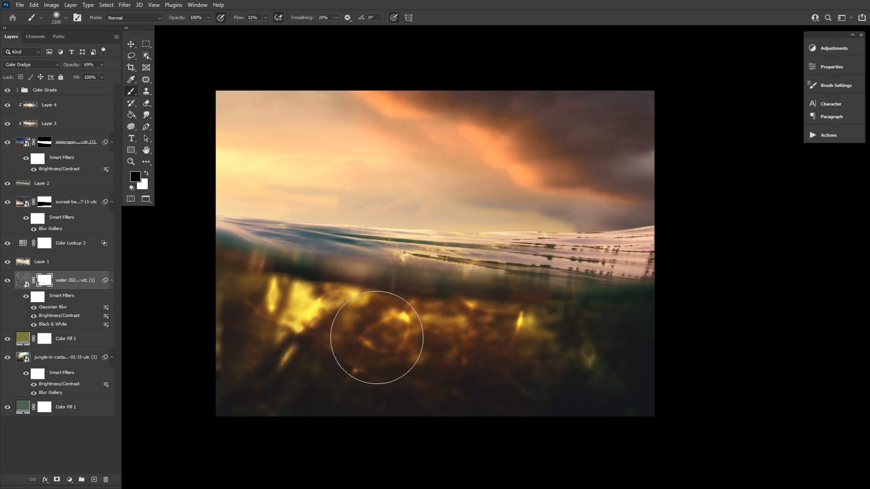
pyautogui.click(376, 338)
pyautogui.click(524, 317)
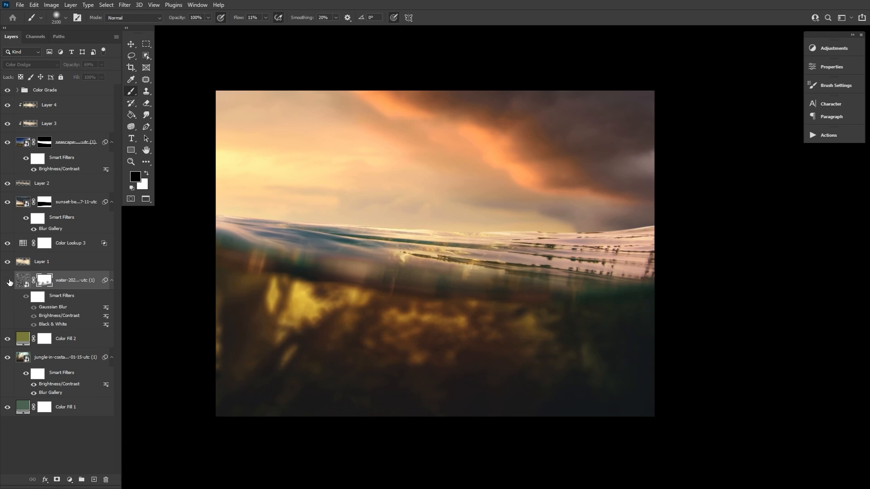
# Step: Toggle the water texture layer's visibility to compare the underwater area with and without it
pyautogui.click(8, 281)
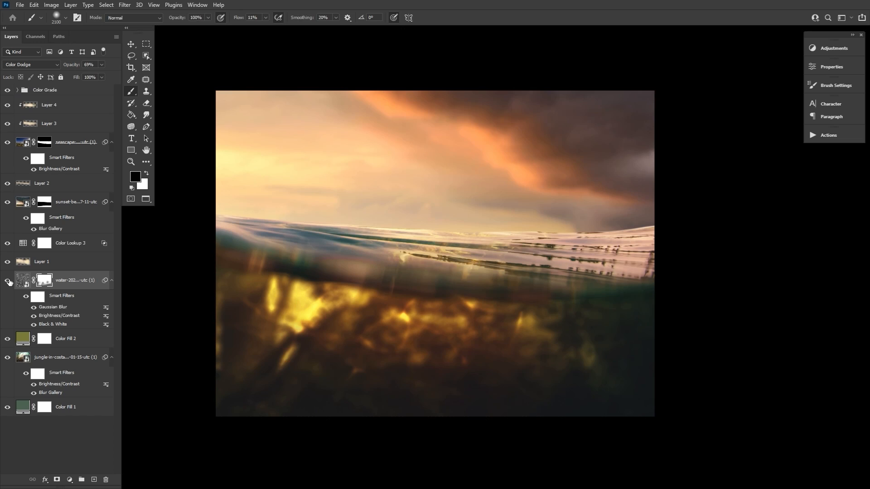
pyautogui.click(8, 281)
pyautogui.click(8, 280)
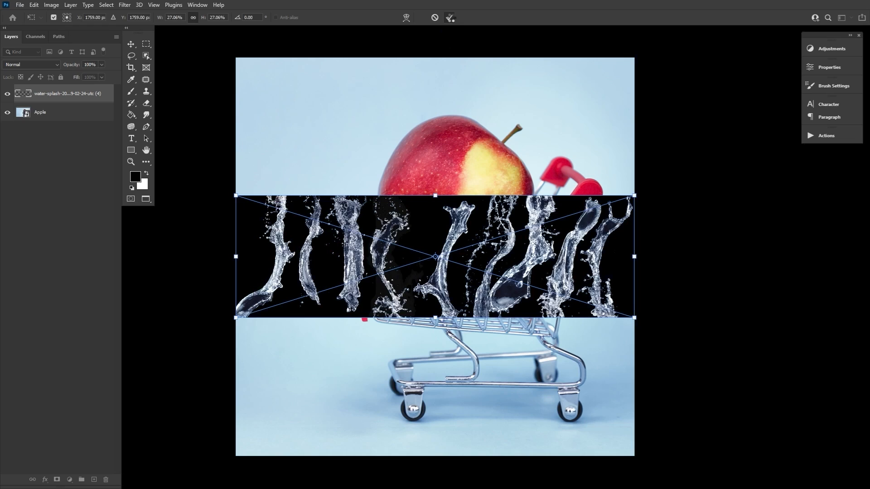
# Step: Place the water-splash image above the Apple layer and mask it to the fourth splash from the left with a lasso selection
pyautogui.click(449, 17)
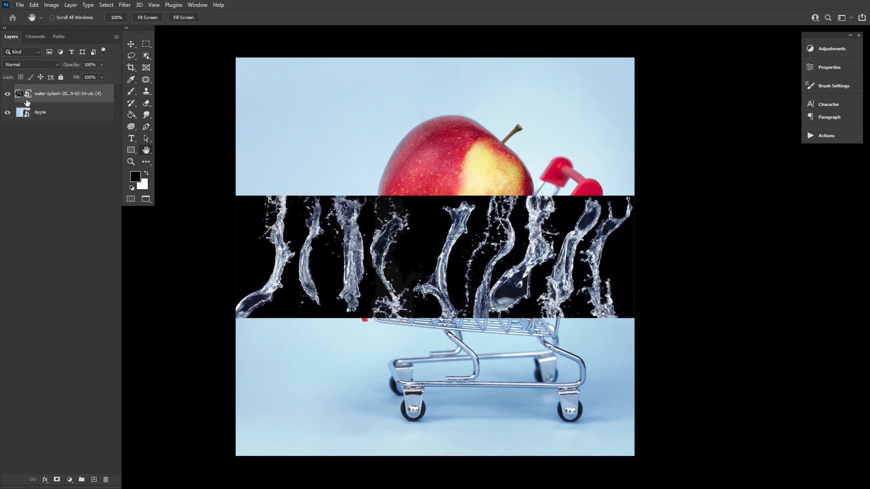
pyautogui.click(130, 55)
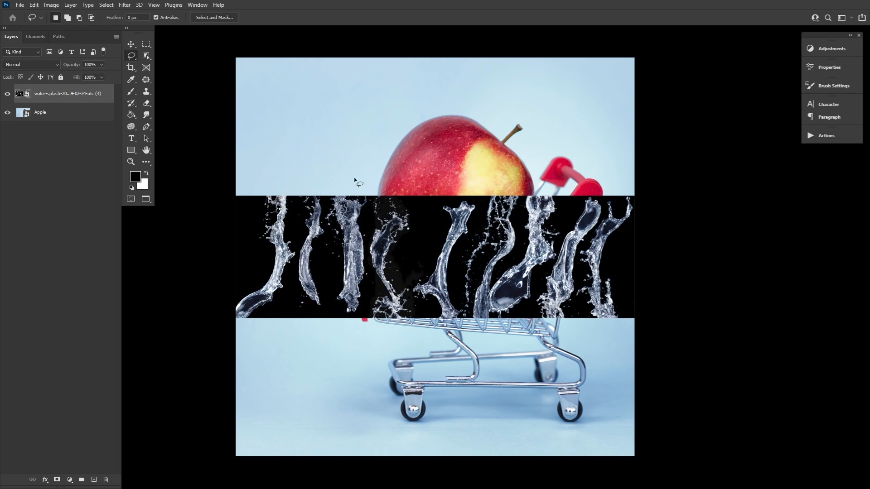
pyautogui.moveTo(407, 198)
pyautogui.mouseDown()
pyautogui.moveTo(380, 188)
pyautogui.moveTo(370, 196)
pyautogui.moveTo(367, 228)
pyautogui.moveTo(367, 323)
pyautogui.moveTo(405, 332)
pyautogui.moveTo(423, 315)
pyautogui.moveTo(409, 301)
pyautogui.moveTo(401, 265)
pyautogui.moveTo(413, 239)
pyautogui.moveTo(407, 199)
pyautogui.mouseUp()
pyautogui.click(57, 479)
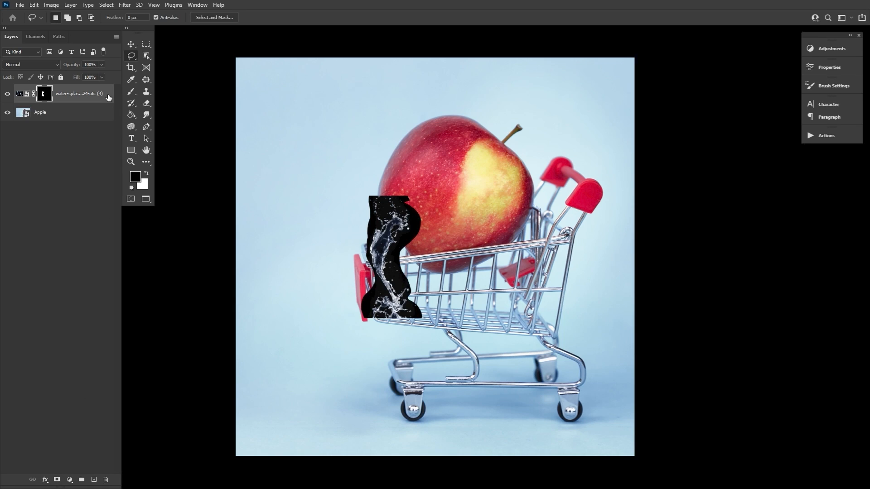
# Step: Duplicate the masked splash layer, delete the copy's mask, and mask the copy to the rightmost splash with a lasso selection
pyautogui.hotkey('ctrl', 'j')
pyautogui.rightClick(46, 98)
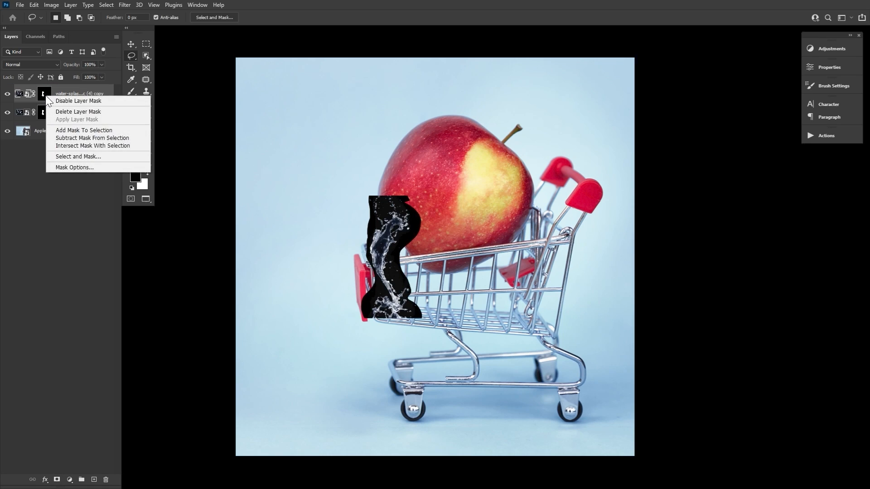
pyautogui.click(57, 110)
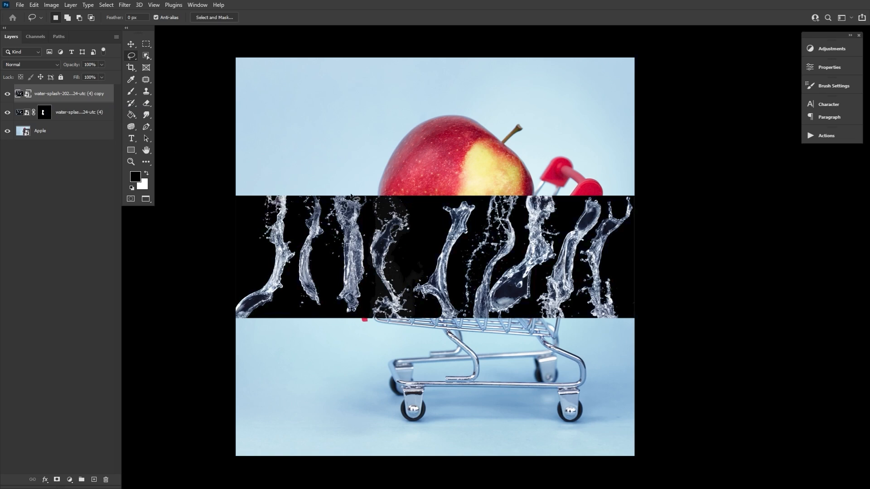
pyautogui.moveTo(635, 194)
pyautogui.mouseDown()
pyautogui.moveTo(608, 194)
pyautogui.moveTo(578, 251)
pyautogui.moveTo(578, 302)
pyautogui.moveTo(609, 326)
pyautogui.moveTo(623, 309)
pyautogui.moveTo(611, 268)
pyautogui.moveTo(641, 201)
pyautogui.mouseUp()
pyautogui.click(57, 479)
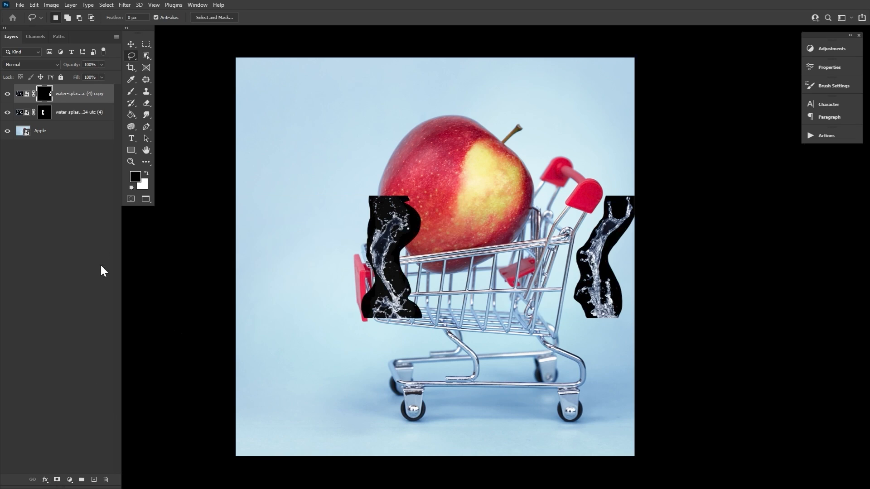
# Step: Duplicate the rightmost splash layer, replacing the new copy's mask with a lassoed one that isolates the leftmost splash
pyautogui.hotkey('ctrl', 'j')
pyautogui.rightClick(46, 95)
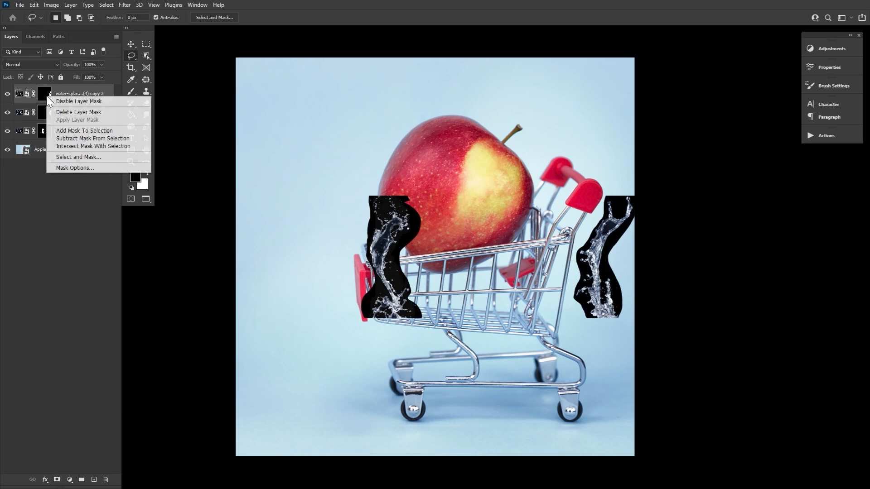
pyautogui.click(58, 114)
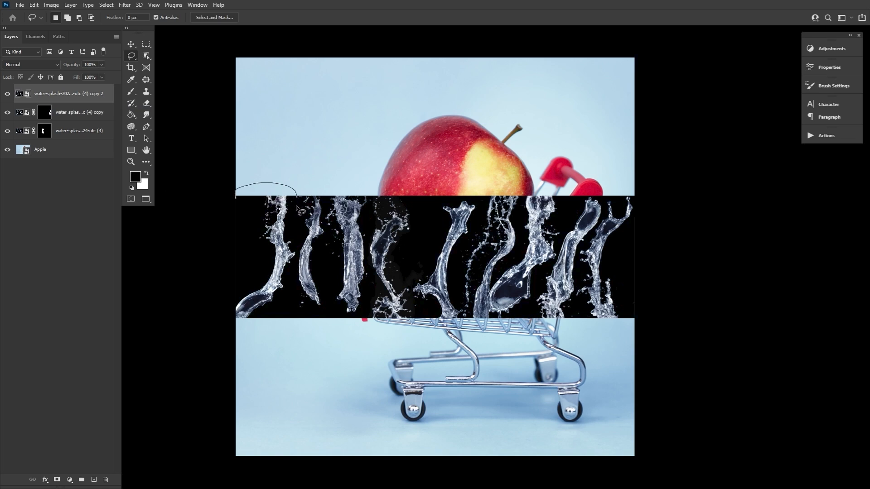
pyautogui.moveTo(297, 208)
pyautogui.mouseDown()
pyautogui.moveTo(289, 290)
pyautogui.moveTo(272, 320)
pyautogui.moveTo(244, 329)
pyautogui.moveTo(223, 305)
pyautogui.moveTo(259, 249)
pyautogui.moveTo(237, 196)
pyautogui.mouseUp()
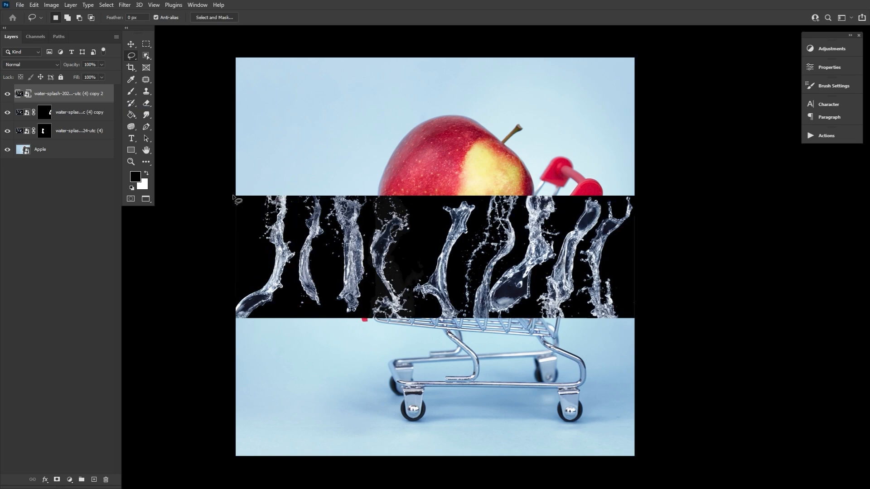
pyautogui.click(57, 479)
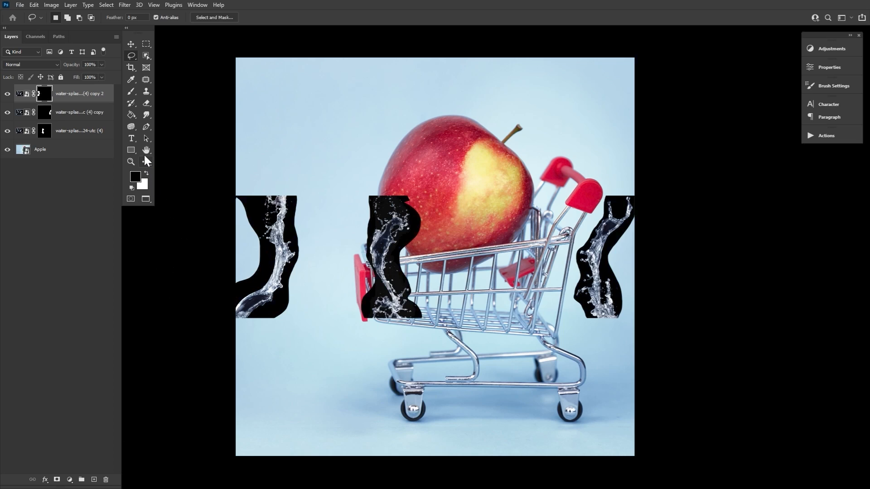
# Step: Convert each of the three masked splash layers to its own smart object
pyautogui.rightClick(108, 95)
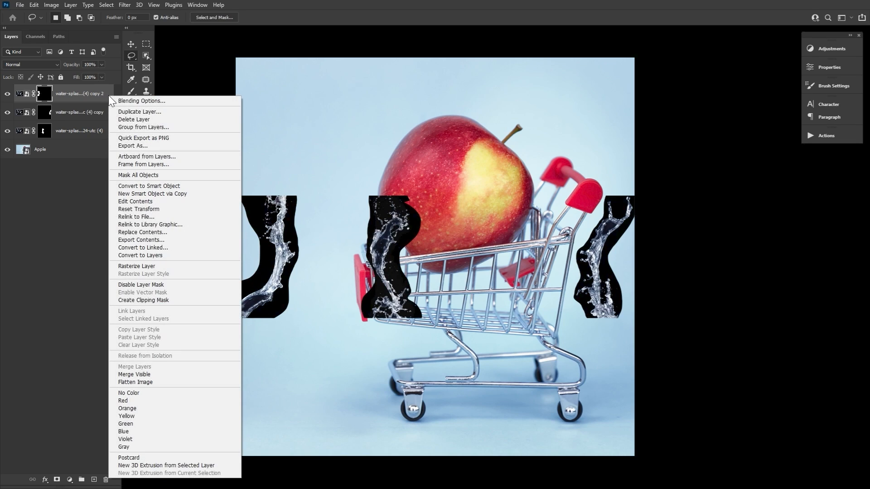
pyautogui.click(129, 187)
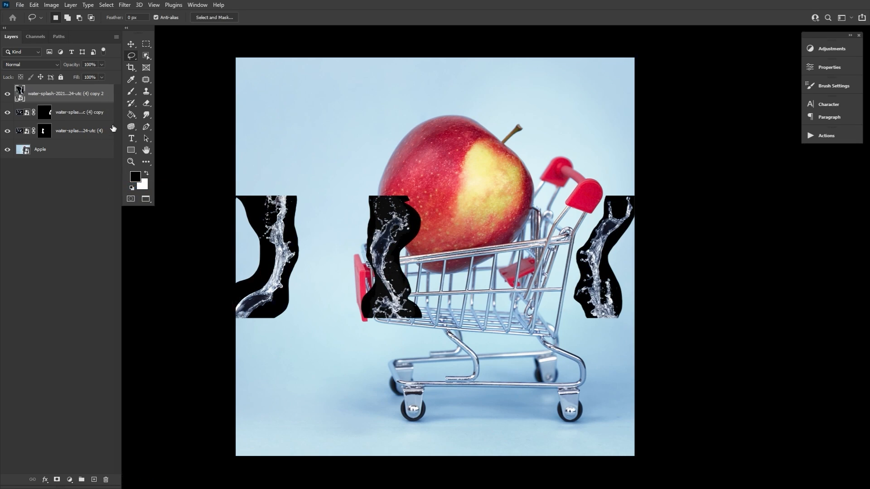
pyautogui.rightClick(107, 112)
pyautogui.click(131, 196)
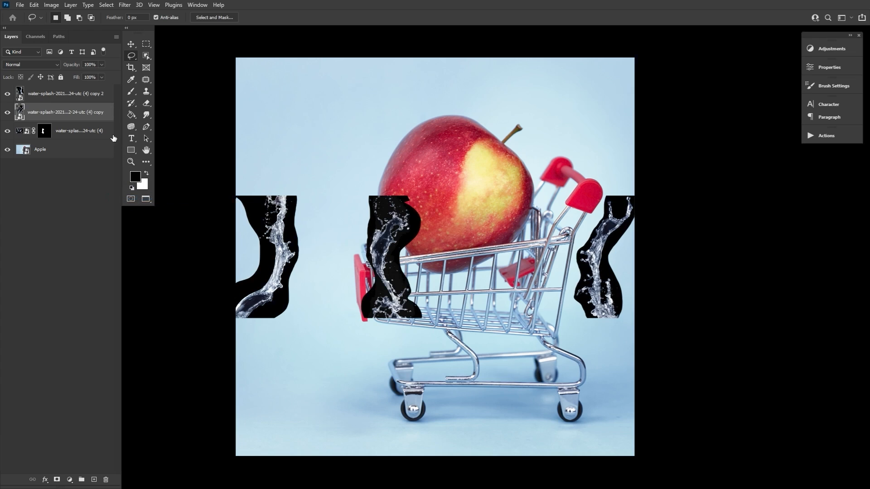
pyautogui.rightClick(109, 128)
pyautogui.click(126, 196)
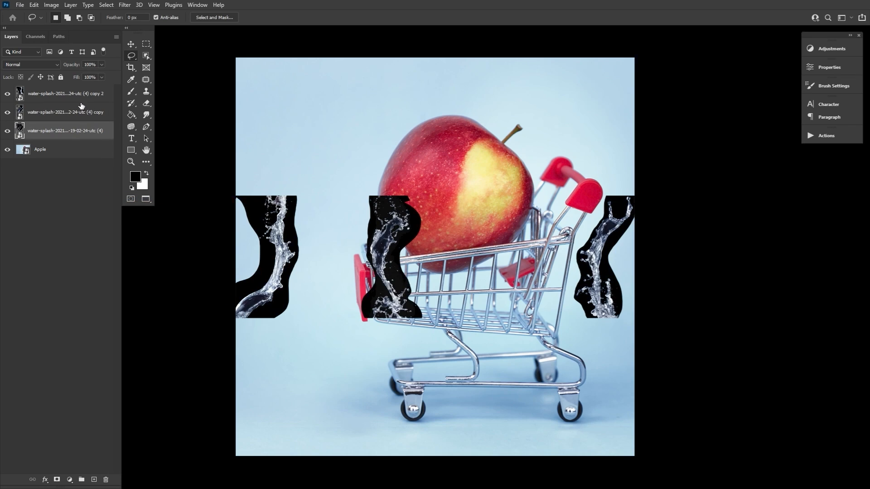
# Step: Set all three splash layers to Screen blend mode and select the topmost one alone
pyautogui.keyDown('shift'); pyautogui.click(109, 97); pyautogui.keyUp('shift')
pyautogui.click(45, 64)
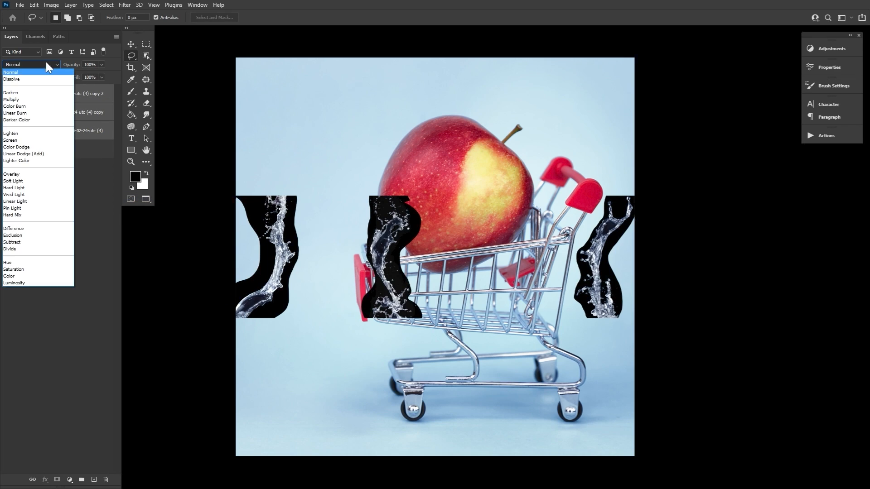
pyautogui.click(34, 138)
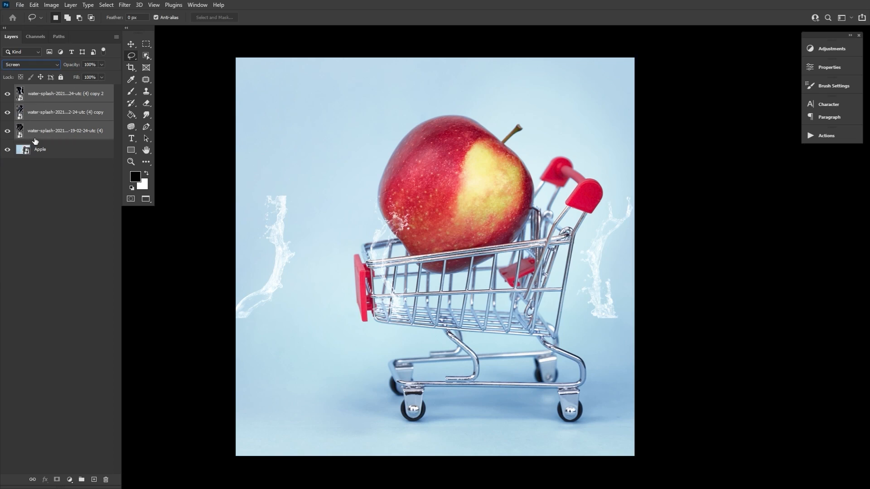
pyautogui.click(99, 92)
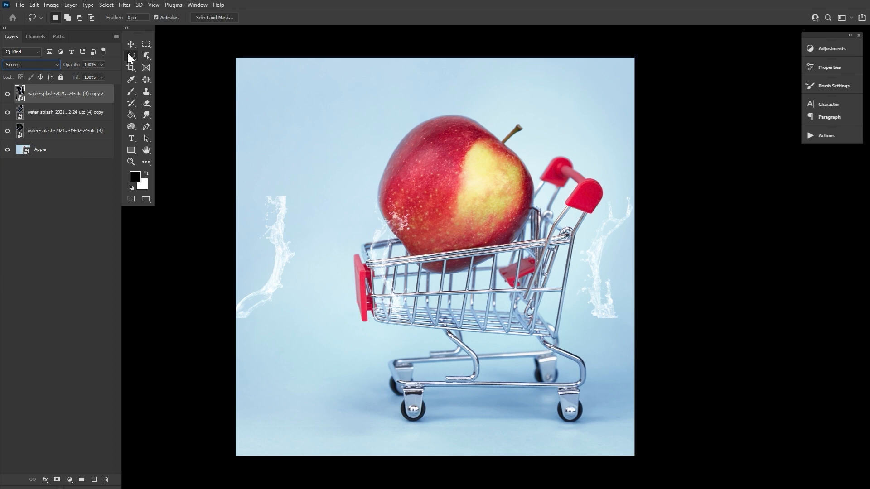
# Step: Move the topmost splash slightly right and the middle splash layer to the area beside the cart's red front
pyautogui.click(131, 44)
pyautogui.moveTo(283, 225); pyautogui.dragTo(302, 218)
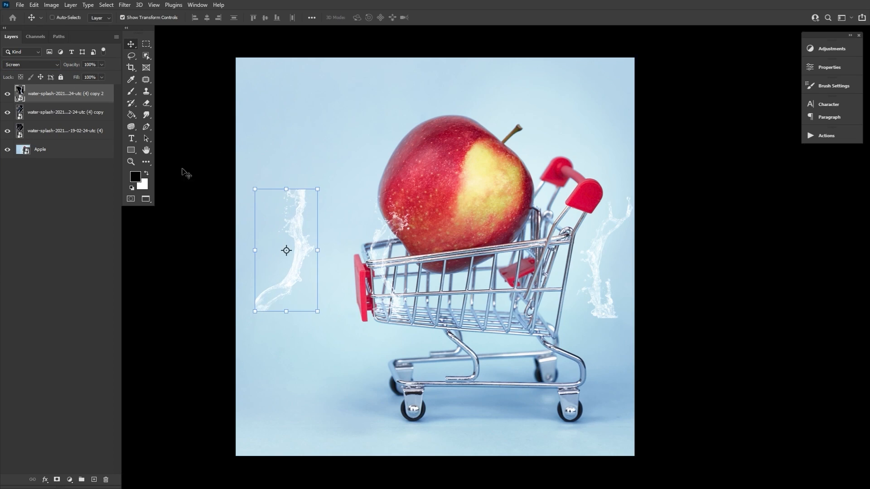
pyautogui.click(97, 115)
pyautogui.moveTo(604, 256); pyautogui.dragTo(328, 313)
# Step: Scale all three splash layers together to about 200% and position them over the apple and cart
pyautogui.click(89, 134)
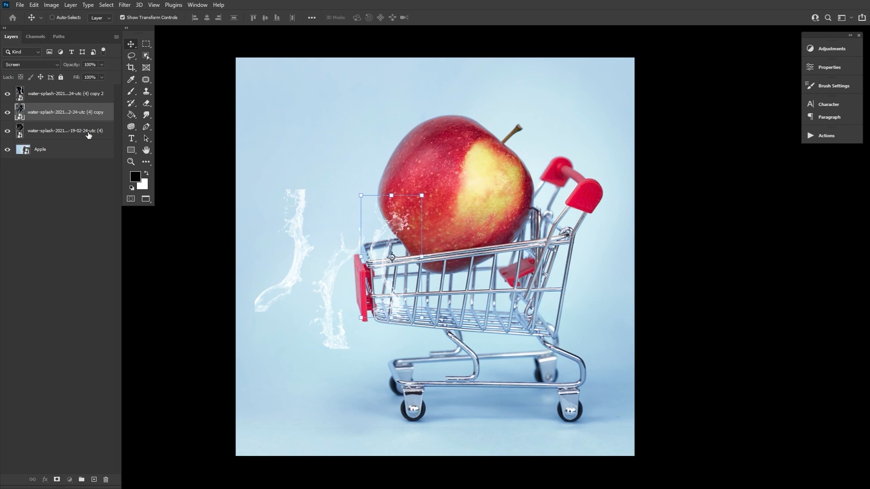
pyautogui.keyDown('shift'); pyautogui.click(91, 105); pyautogui.keyUp('shift')
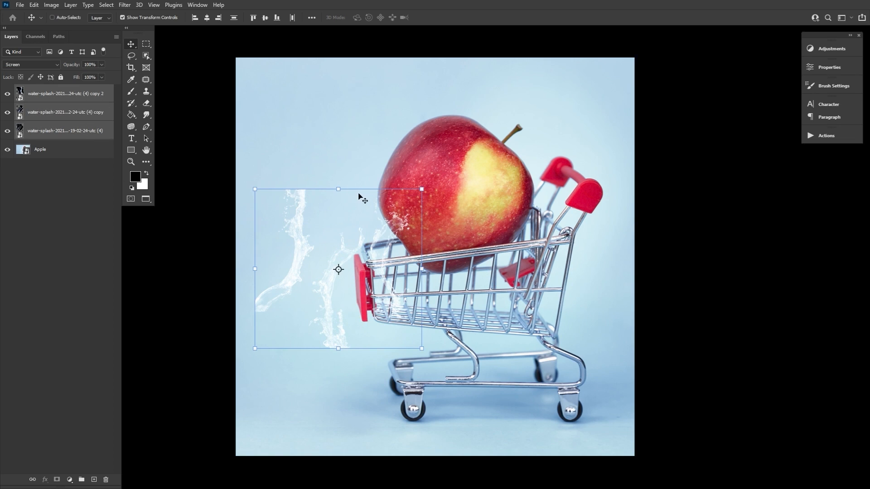
pyautogui.hotkey('ctrl', 't')
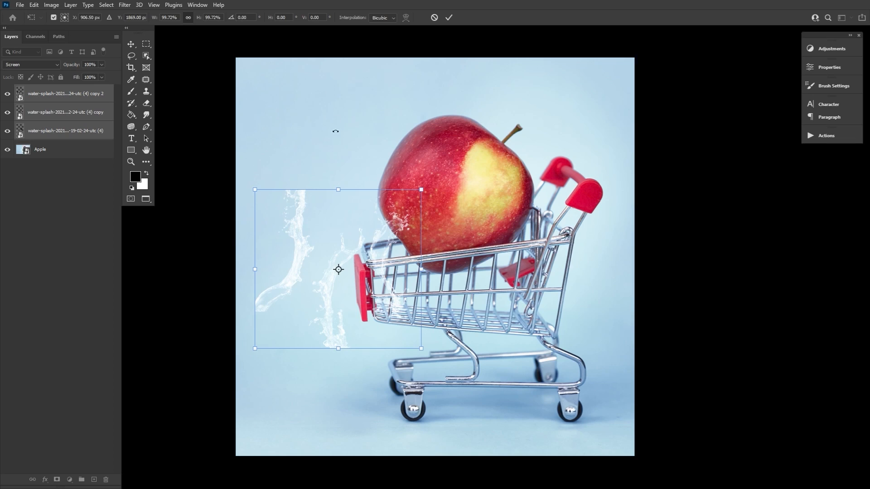
pyautogui.moveTo(337, 191); pyautogui.dragTo(413, 49)
pyautogui.moveTo(430, 238); pyautogui.dragTo(435, 273)
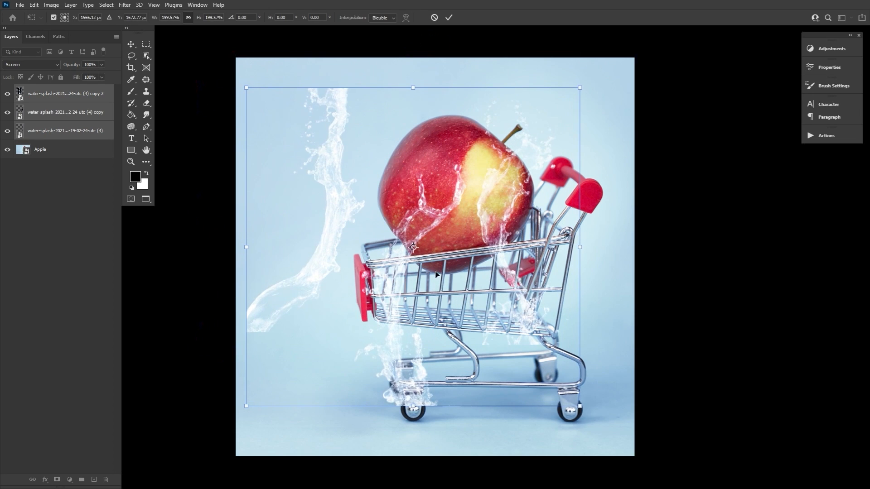
pyautogui.click(449, 17)
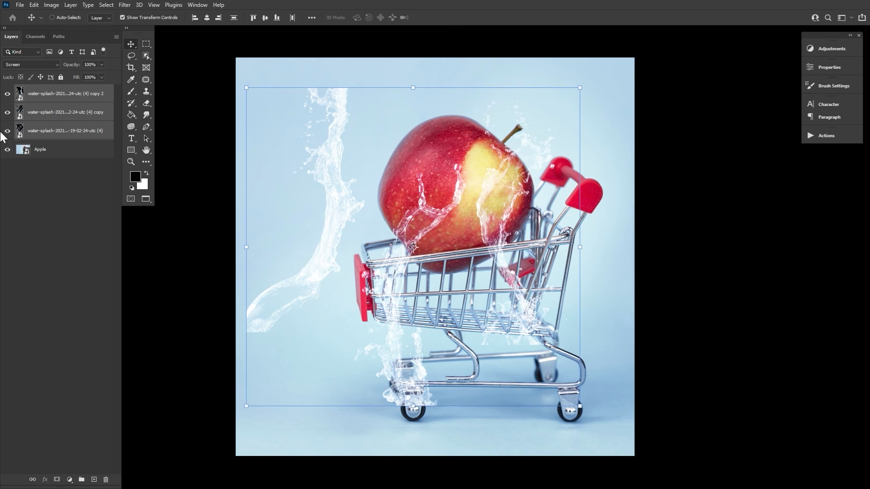
# Step: Hide the upper two splash layers, then enlarge, flip and rotate the lowest splash so it wraps around the apple's left side
pyautogui.click(7, 94)
pyautogui.click(8, 112)
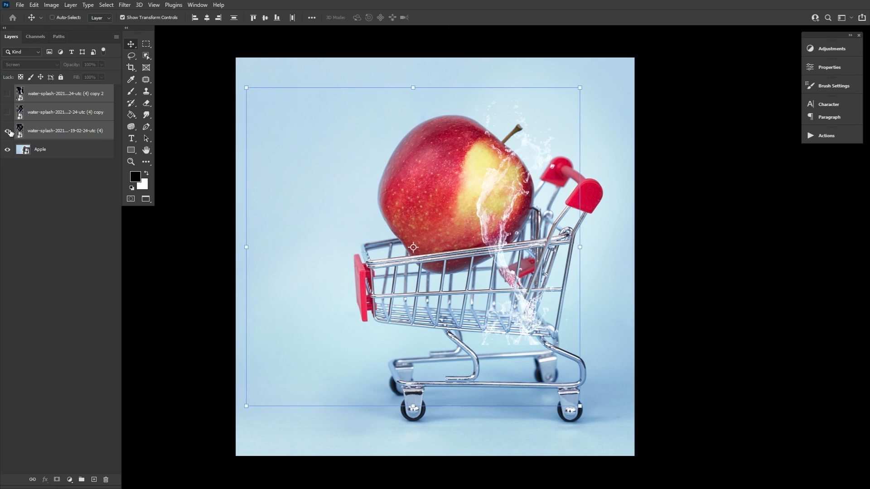
pyautogui.click(58, 137)
pyautogui.moveTo(520, 99); pyautogui.dragTo(523, 86)
pyautogui.rightClick(539, 252)
pyautogui.click(562, 413)
pyautogui.moveTo(607, 281); pyautogui.dragTo(572, 312)
pyautogui.moveTo(526, 236); pyautogui.dragTo(402, 181)
pyautogui.press('Return')
# Step: Show the middle splash layer, scale it to about 221%, turn it upside down and place it over the apple's upper right side
pyautogui.click(8, 112)
pyautogui.click(59, 113)
pyautogui.moveTo(464, 163); pyautogui.dragTo(475, 134)
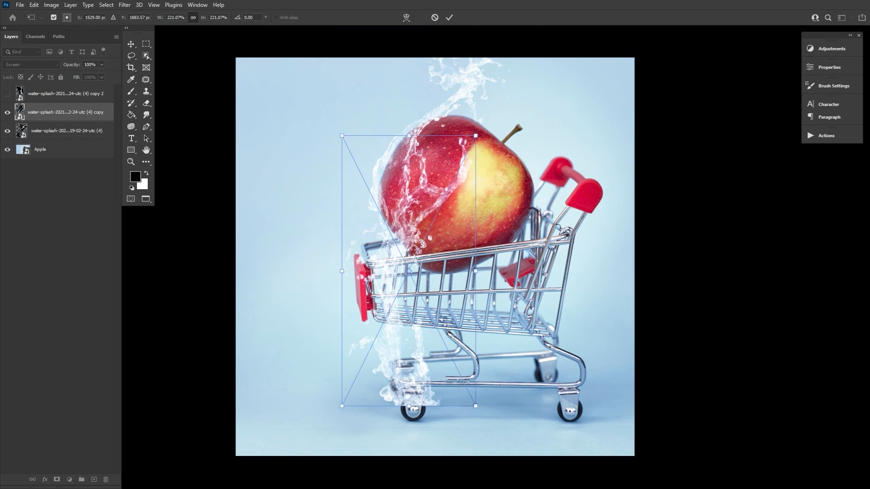
pyautogui.moveTo(521, 172); pyautogui.dragTo(349, 407)
pyautogui.moveTo(409, 254); pyautogui.dragTo(497, 104)
pyautogui.moveTo(577, 252); pyautogui.dragTo(543, 226)
pyautogui.click(449, 17)
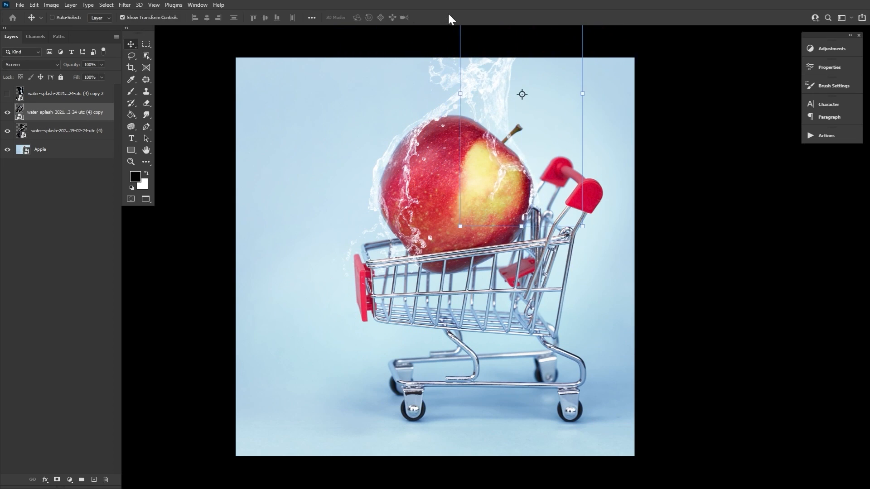
pyautogui.moveTo(510, 151); pyautogui.dragTo(513, 163)
# Step: Show the topmost splash layer, rotate it about 177°, flip it horizontally and fit it against the cart's front
pyautogui.click(7, 93)
pyautogui.click(65, 94)
pyautogui.moveTo(331, 168); pyautogui.dragTo(355, 219)
pyautogui.moveTo(370, 116); pyautogui.dragTo(272, 415)
pyautogui.moveTo(348, 329); pyautogui.dragTo(369, 302)
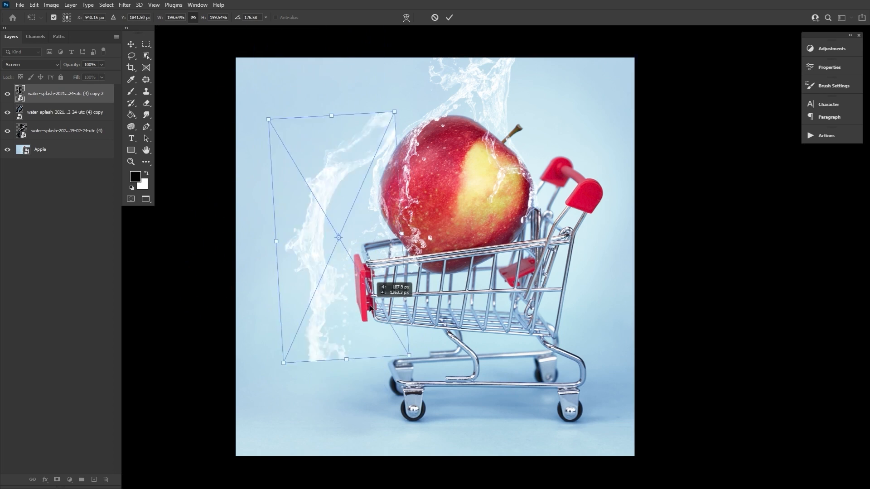
pyautogui.moveTo(449, 320); pyautogui.dragTo(457, 288)
pyautogui.moveTo(359, 308); pyautogui.dragTo(351, 324)
pyautogui.rightClick(390, 293)
pyautogui.click(415, 446)
pyautogui.moveTo(330, 182)
pyautogui.mouseDown()
pyautogui.moveTo(382, 247)
pyautogui.moveTo(325, 178)
pyautogui.mouseUp()
pyautogui.moveTo(385, 347); pyautogui.dragTo(384, 348)
pyautogui.press('Return')
# Step: Add a mask to the topmost splash layer and paint out its unwanted water with a black brush, starting at 250 px
pyautogui.click(58, 480)
pyautogui.press('b')
pyautogui.press(']')
pyautogui.press(']')
pyautogui.press(']')
pyautogui.press(']')
pyautogui.press(']')
pyautogui.press(']')
pyautogui.moveTo(259, 156)
pyautogui.mouseDown()
pyautogui.moveTo(280, 191)
pyautogui.moveTo(320, 171)
pyautogui.mouseUp()
pyautogui.moveTo(309, 204); pyautogui.dragTo(337, 268)
pyautogui.moveTo(348, 290); pyautogui.dragTo(387, 392)
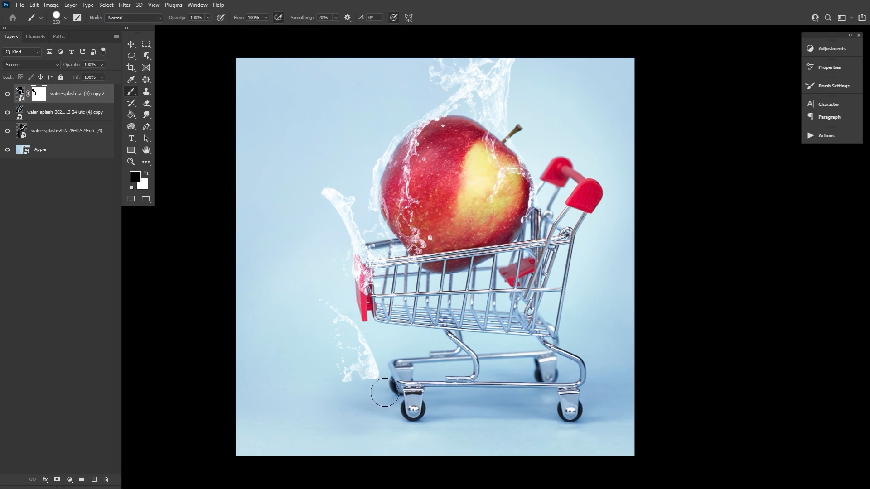
pyautogui.press('[')
pyautogui.press('[')
pyautogui.press('[')
pyautogui.press('[')
pyautogui.press('[')
pyautogui.press('[')
# Step: Shift the topmost splash toward the cart's front and paint out its upper stream on the layer mask
pyautogui.click(7, 130)
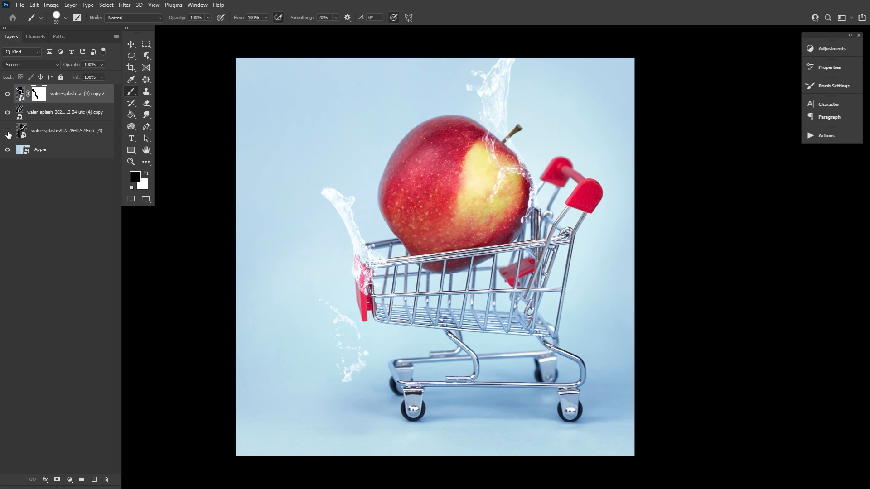
pyautogui.click(8, 131)
pyautogui.press('v')
pyautogui.moveTo(358, 254); pyautogui.dragTo(375, 267)
pyautogui.click(39, 94)
pyautogui.press('b')
pyautogui.moveTo(340, 208)
pyautogui.mouseDown()
pyautogui.moveTo(378, 292)
pyautogui.moveTo(395, 270)
pyautogui.mouseUp()
pyautogui.press('[')
pyautogui.press('[')
pyautogui.press('[')
pyautogui.press('[')
pyautogui.press('[')
# Step: Add layer masks to the lower two splash layers and paint out excess water above the apple on the middle splash's mask
pyautogui.click(41, 131)
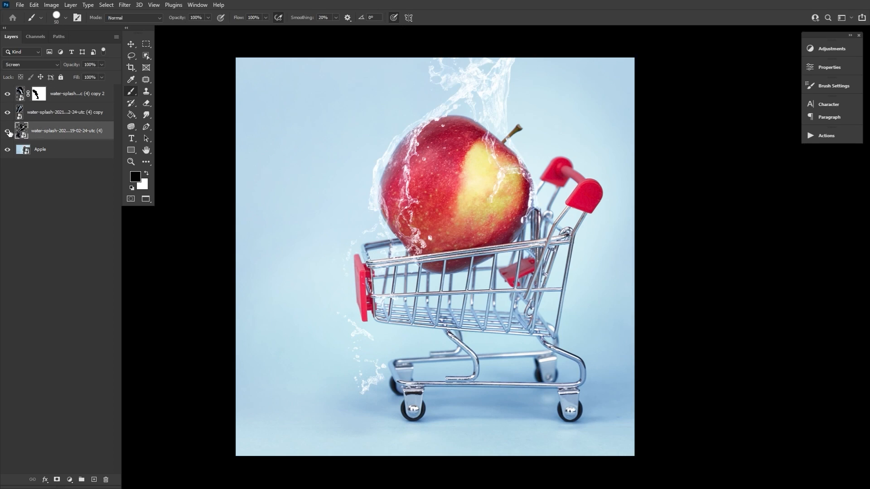
pyautogui.click(57, 480)
pyautogui.press(']')
pyautogui.press(']')
pyautogui.press(']')
pyautogui.press(']')
pyautogui.press(']')
pyautogui.press(']')
pyautogui.click(7, 112)
pyautogui.click(7, 113)
pyautogui.click(54, 112)
pyautogui.click(56, 480)
pyautogui.moveTo(483, 88); pyautogui.dragTo(497, 97)
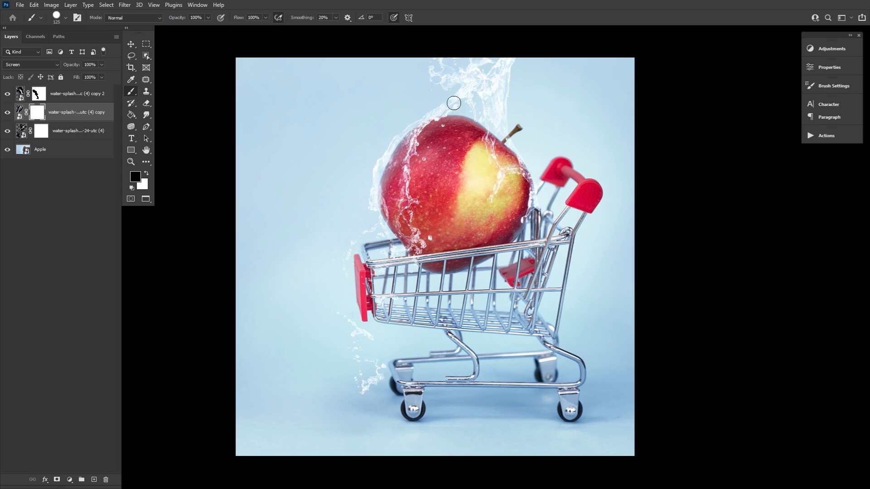
# Step: Duplicate the lowest splash layer, then rotate and reposition the copy around the apple
pyautogui.press('v')
pyautogui.click(7, 132)
pyautogui.click(8, 131)
pyautogui.click(77, 130)
pyautogui.hotkey('ctrl', 'j')
pyautogui.hotkey('ctrl', 't')
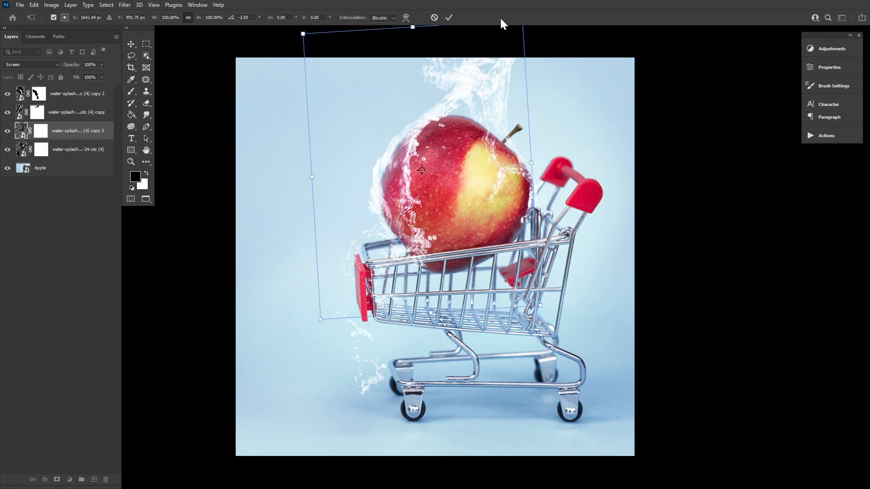
pyautogui.scroll(5, 413, 29)
pyautogui.moveTo(413, 265); pyautogui.dragTo(443, 257)
pyautogui.moveTo(555, 141); pyautogui.dragTo(389, 209)
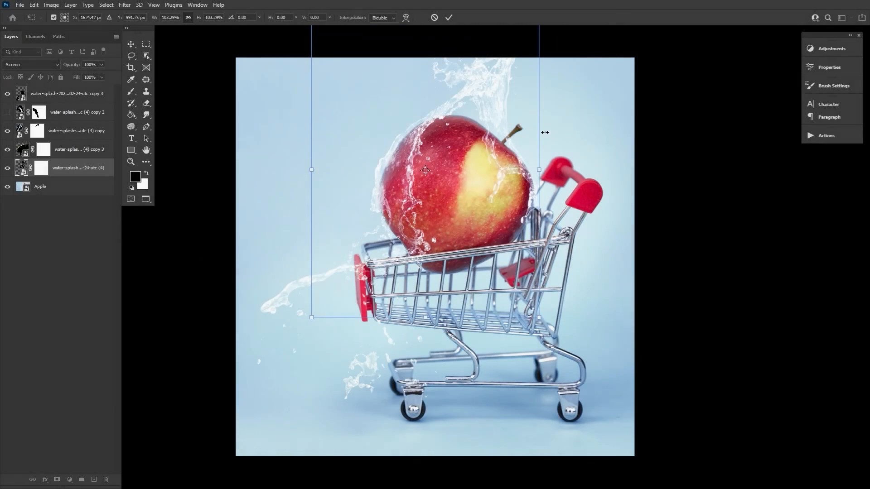
# Step: Scale the lowest splash layer to about 112%, flip it vertically, rotate it about 46° and place it across the apple's upper left
pyautogui.moveTo(543, 134); pyautogui.dragTo(562, 154)
pyautogui.rightClick(414, 189)
pyautogui.click(468, 363)
pyautogui.moveTo(453, 190); pyautogui.dragTo(443, 213)
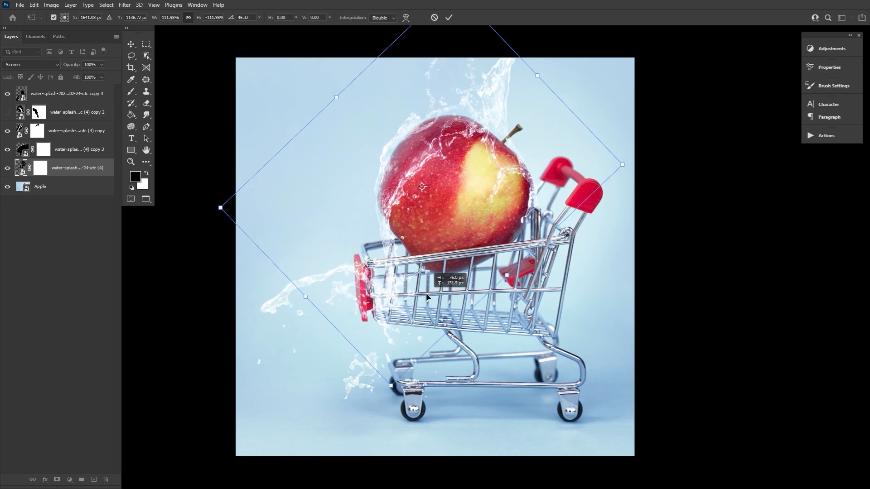
pyautogui.moveTo(428, 297); pyautogui.dragTo(430, 301)
pyautogui.click(449, 18)
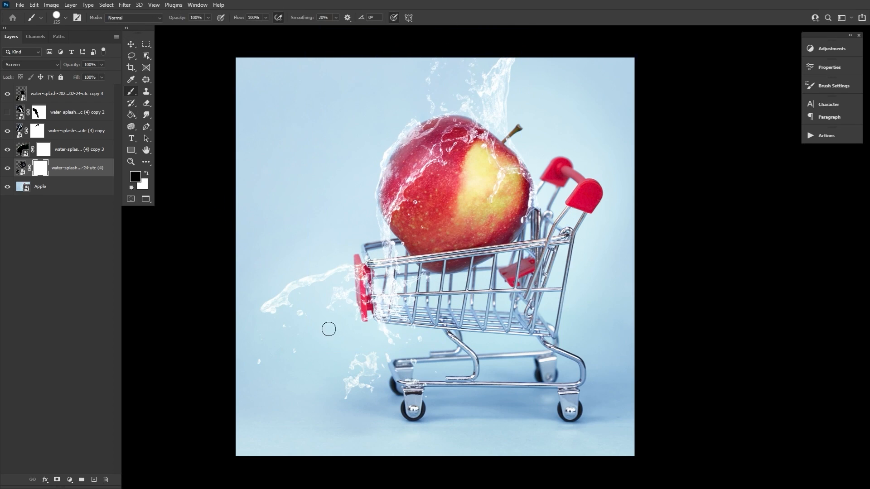
# Step: Mask out the lowest splash's water around the cart's red front, restoring some of it with white paint
pyautogui.moveTo(360, 274); pyautogui.dragTo(341, 295)
pyautogui.moveTo(385, 268)
pyautogui.mouseDown()
pyautogui.moveTo(390, 313)
pyautogui.moveTo(375, 286)
pyautogui.mouseUp()
pyautogui.moveTo(399, 285)
pyautogui.mouseDown()
pyautogui.moveTo(410, 285)
pyautogui.moveTo(407, 299)
pyautogui.mouseUp()
pyautogui.press('x')
pyautogui.moveTo(386, 271); pyautogui.dragTo(385, 282)
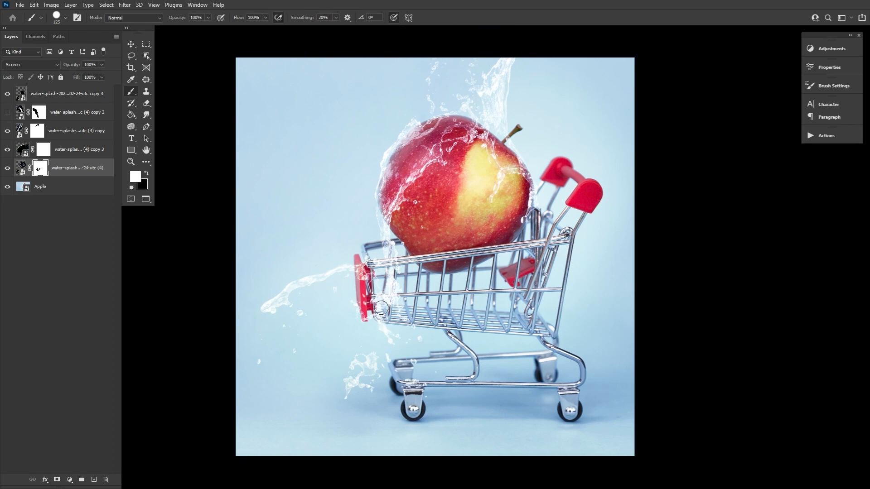
pyautogui.press('v')
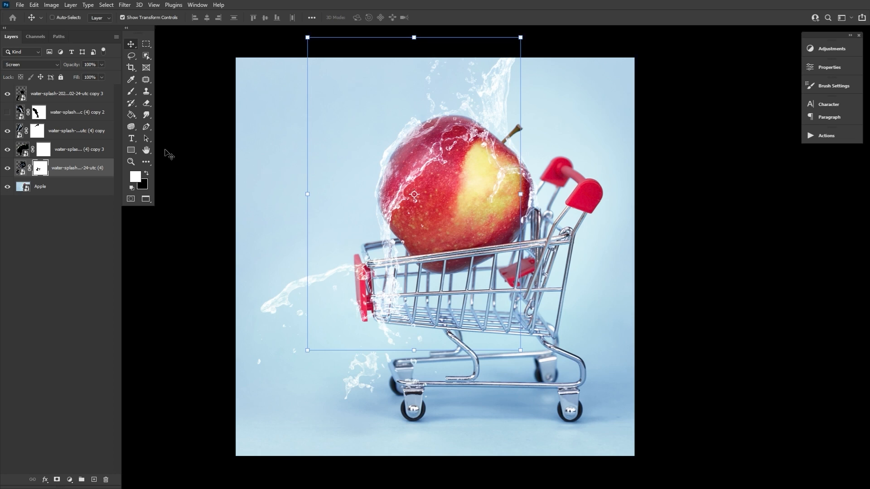
pyautogui.click(145, 151)
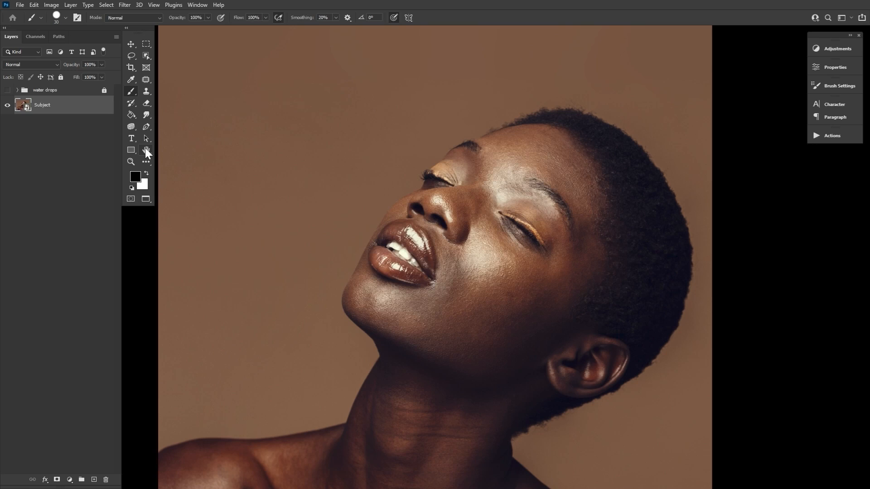
# Step: Choose the Hard Round Wet Edge brush and compare its stroke with Wet Edges off and on, leaving the option enabled
pyautogui.click(60, 18)
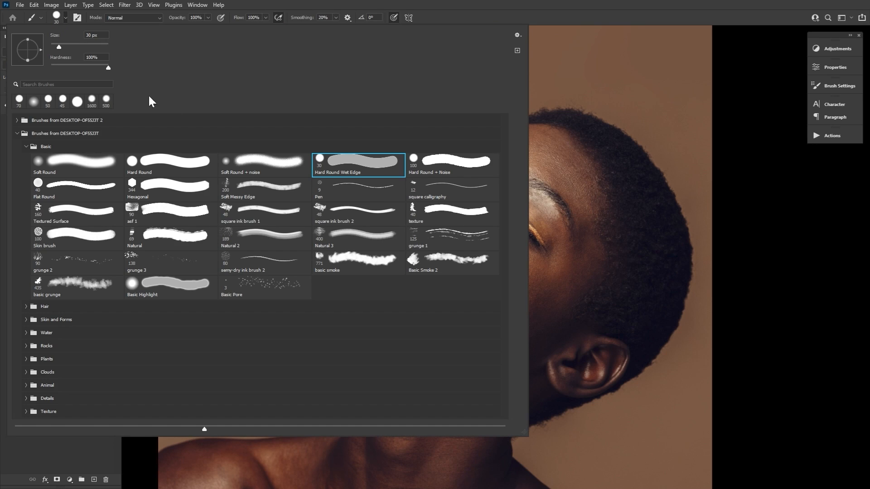
pyautogui.doubleClick(353, 163)
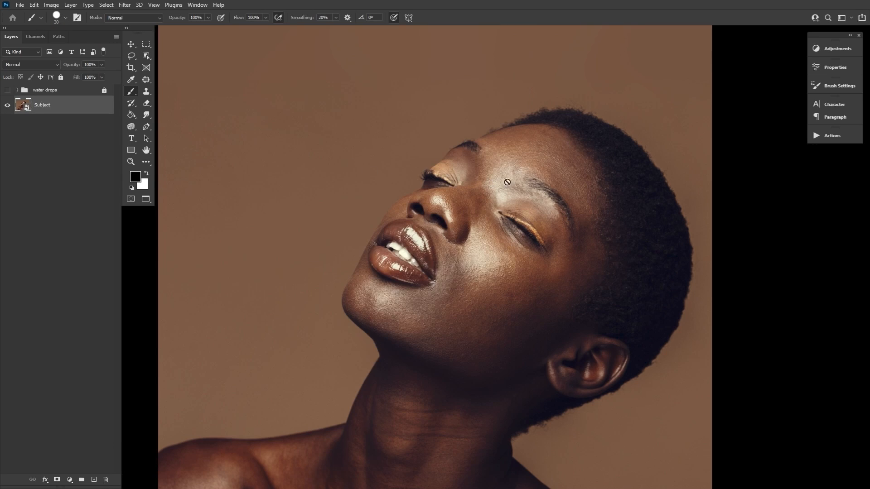
pyautogui.click(835, 90)
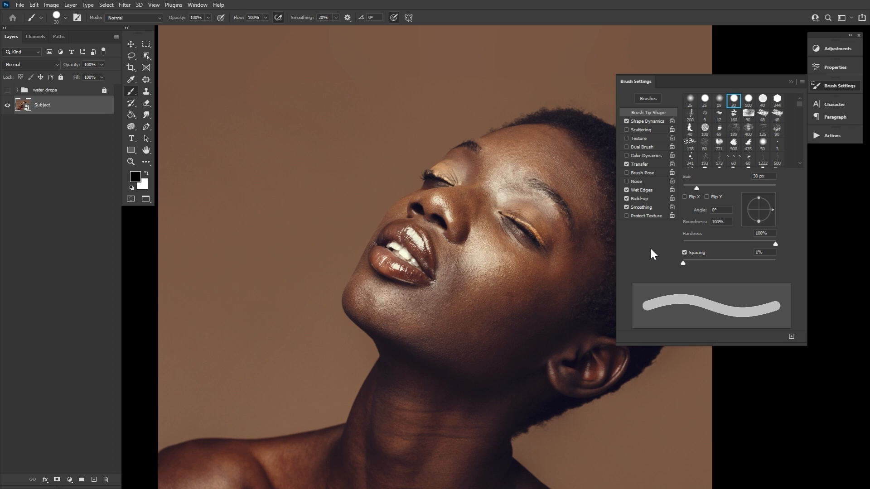
pyautogui.click(626, 190)
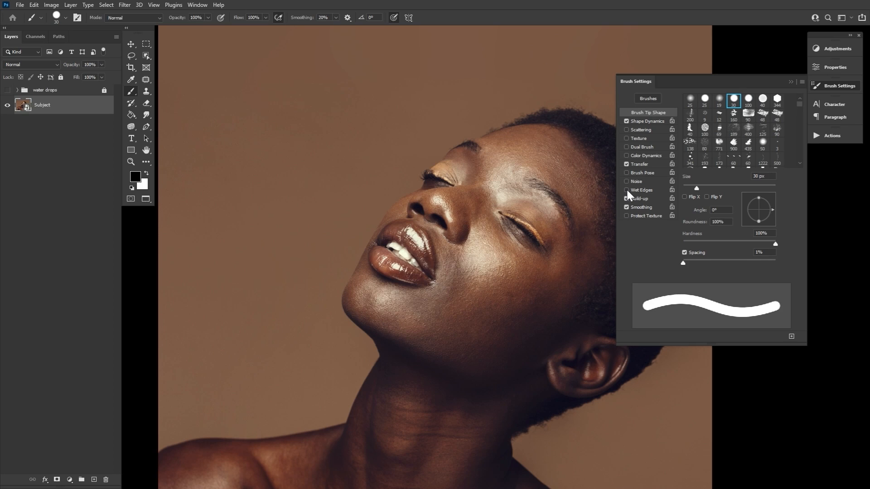
pyautogui.click(627, 190)
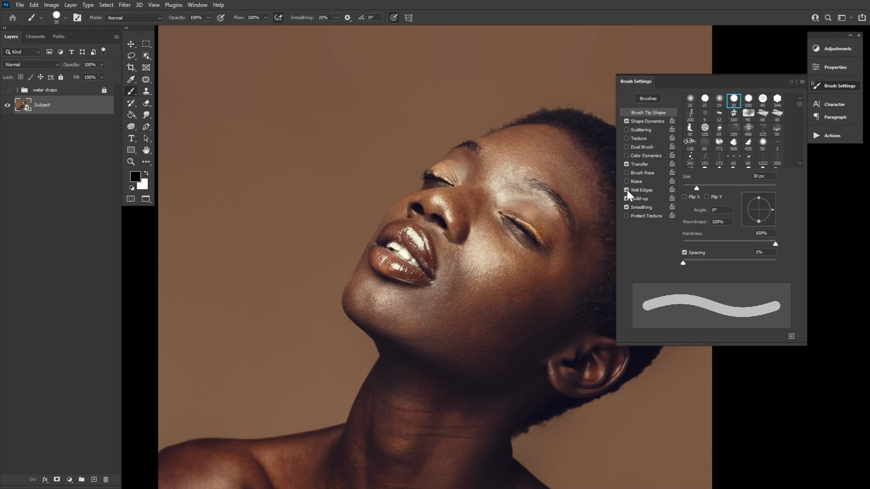
pyautogui.click(829, 87)
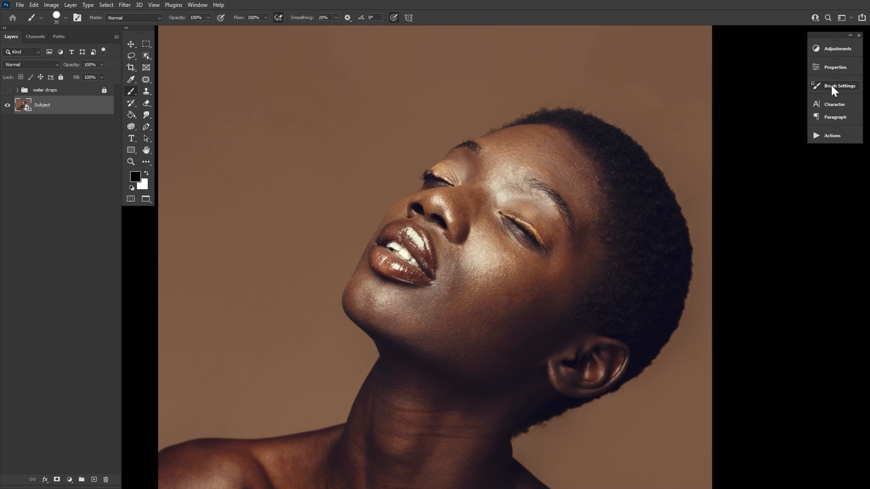
# Step: Create a new layer above the portrait and set it to Overlay blend mode at 31% opacity
pyautogui.click(94, 479)
pyautogui.click(50, 64)
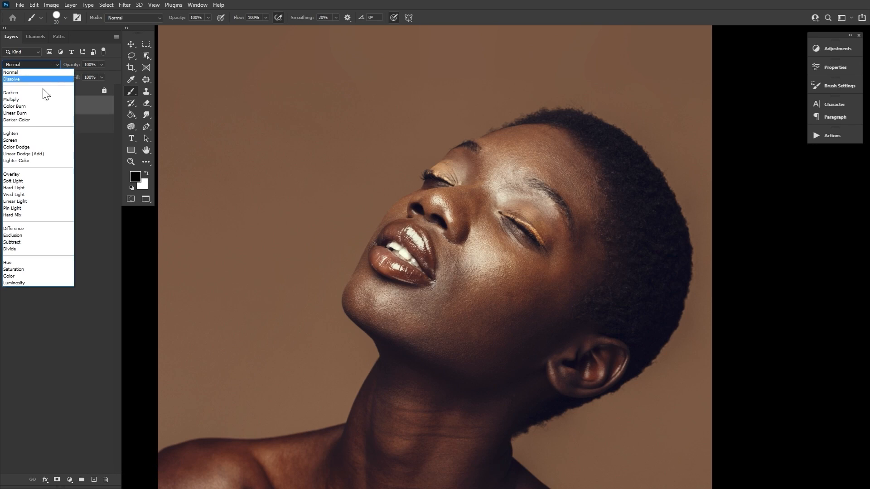
pyautogui.click(28, 174)
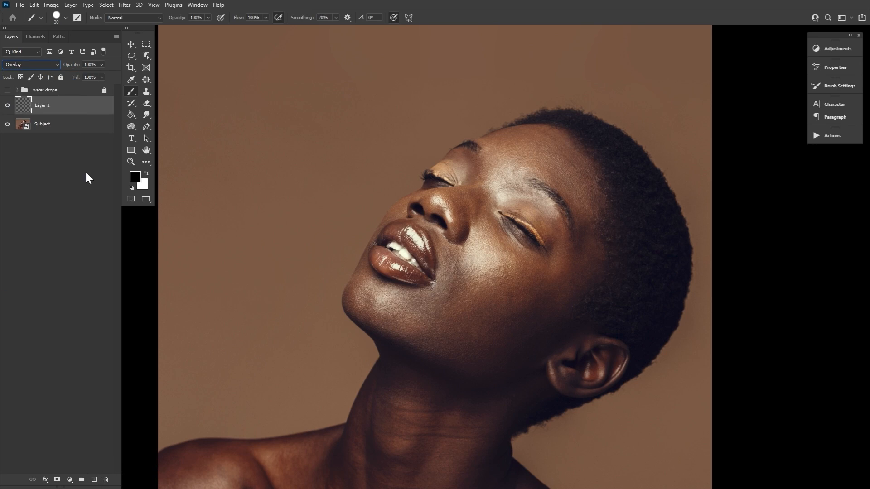
pyautogui.click(146, 172)
pyautogui.press('Return')
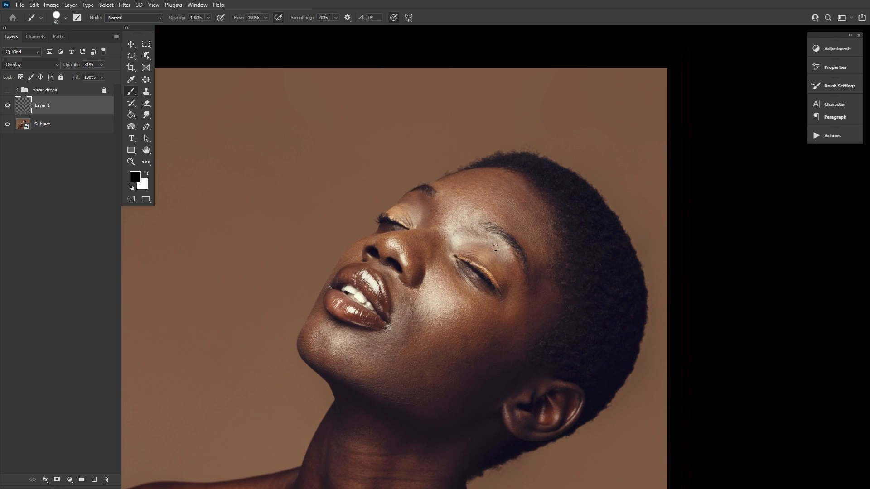
# Step: Paint black water trails down the temple and cheek with a 45 px brush and lower the layer's opacity to 19%
pyautogui.press(']')
pyautogui.moveTo(533, 228)
pyautogui.mouseDown()
pyautogui.moveTo(541, 290)
pyautogui.moveTo(437, 423)
pyautogui.mouseUp()
pyautogui.moveTo(441, 249); pyautogui.dragTo(389, 404)
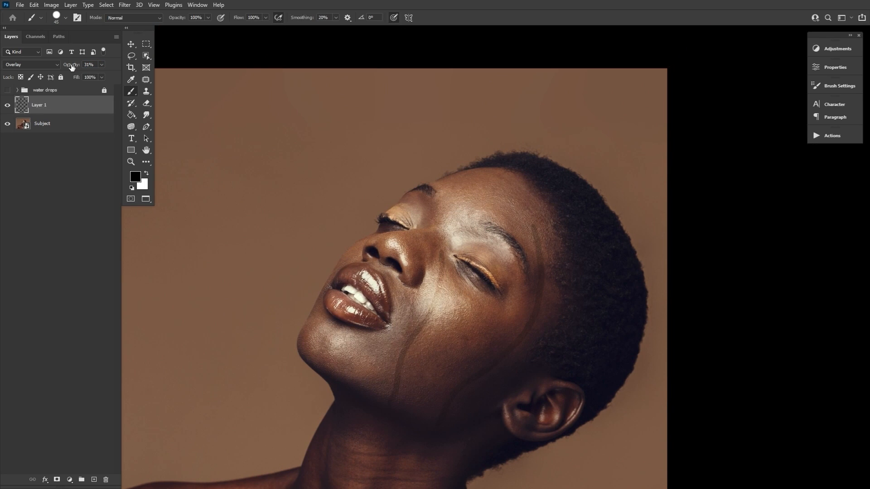
pyautogui.moveTo(71, 67); pyautogui.dragTo(68, 68)
# Step: Paint more dark water trails down the forehead and chin on the Overlay layer
pyautogui.scroll(-5, 353, 446)
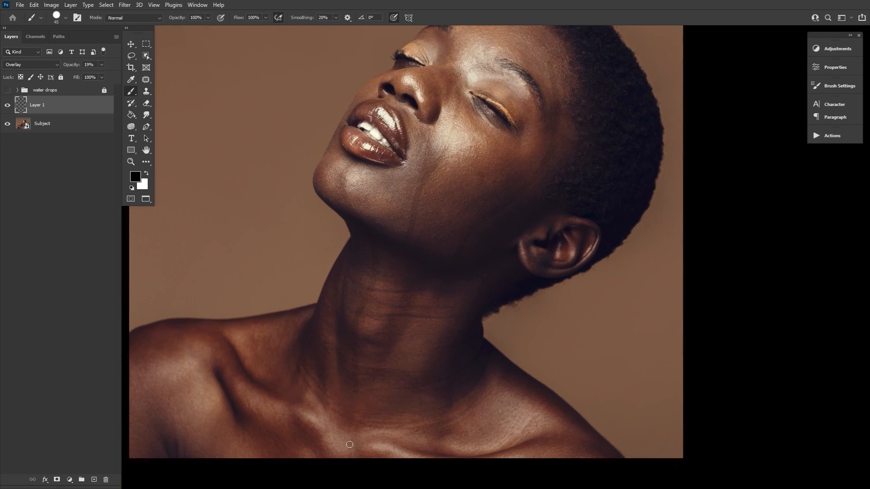
pyautogui.scroll(4, 349, 403)
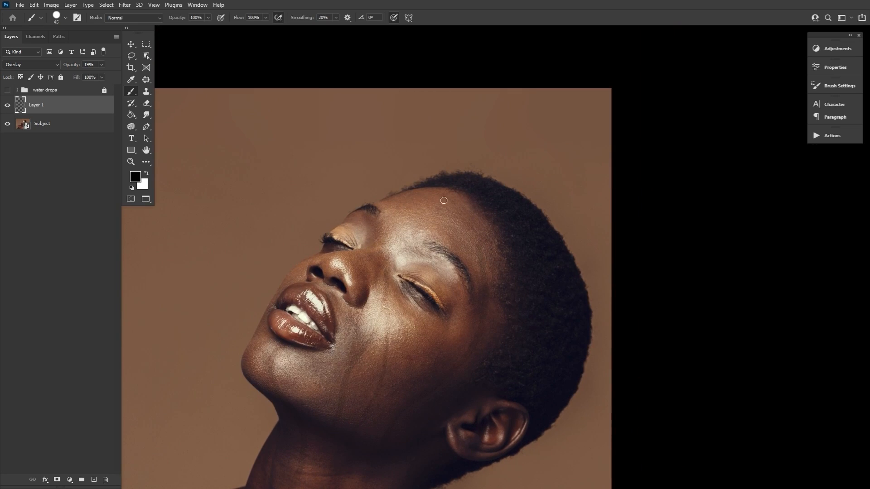
pyautogui.moveTo(426, 208); pyautogui.dragTo(388, 254)
pyautogui.moveTo(276, 347); pyautogui.dragTo(272, 392)
pyautogui.click(146, 150)
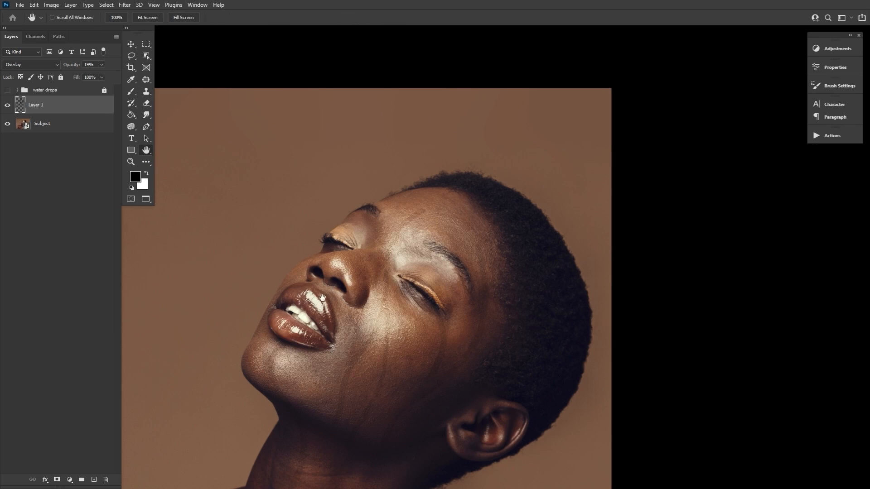
pyautogui.moveTo(322, 298); pyautogui.dragTo(429, 233)
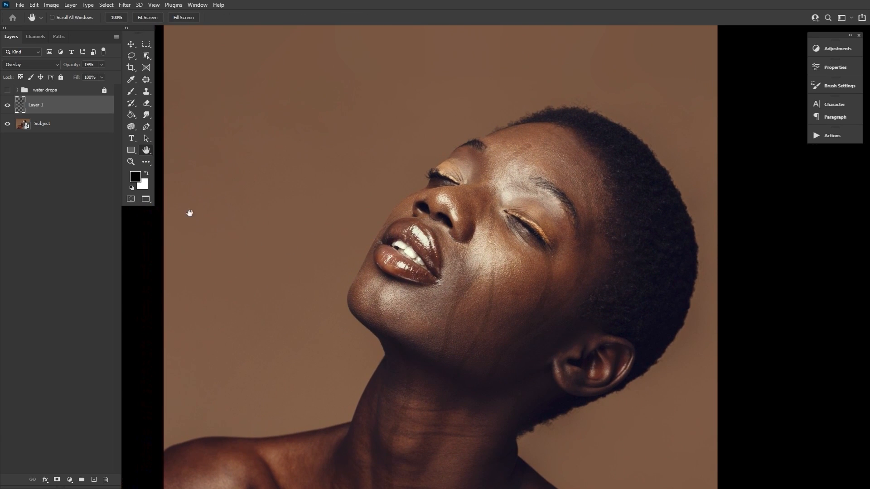
# Step: Create a new layer above the dark trails and ready the Brush tool with white as the foreground colour
pyautogui.click(94, 479)
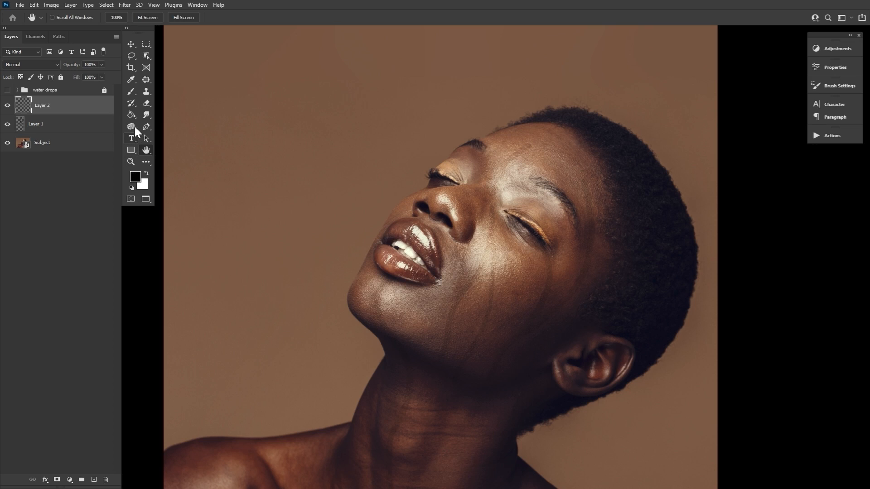
pyautogui.click(146, 174)
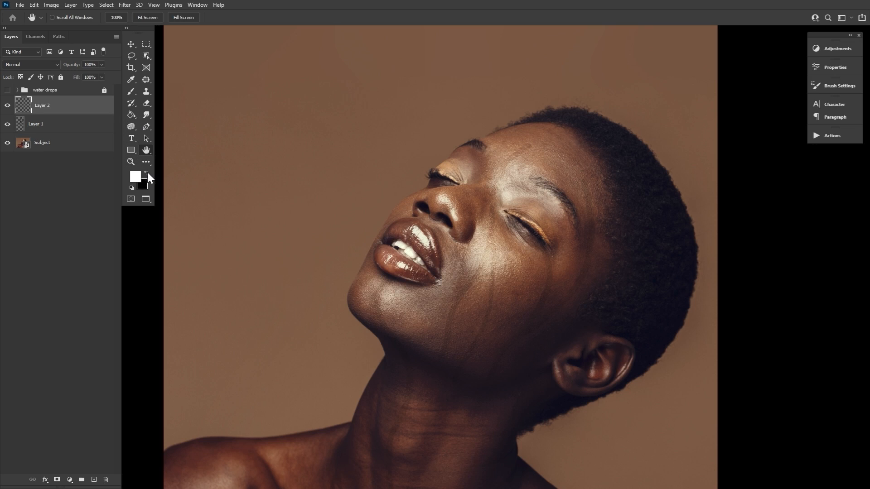
pyautogui.click(131, 92)
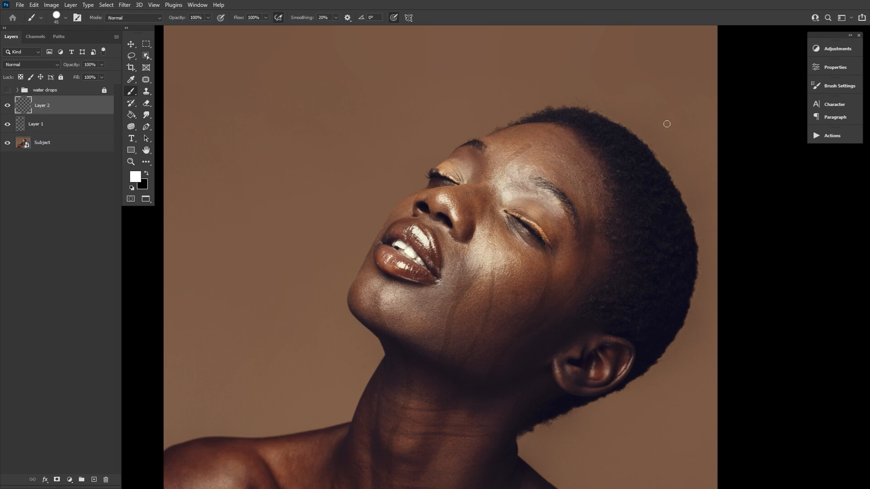
# Step: Review the Shape Dynamics settings of the wet-edge brush
pyautogui.click(823, 90)
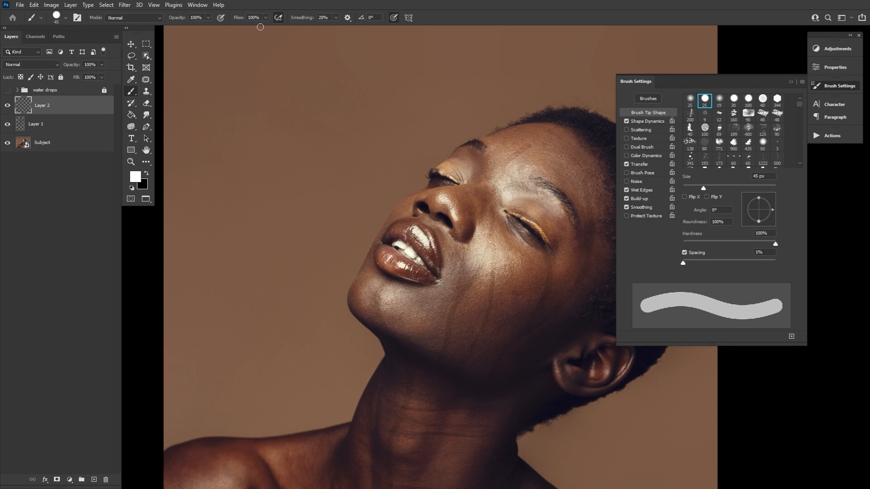
pyautogui.click(659, 121)
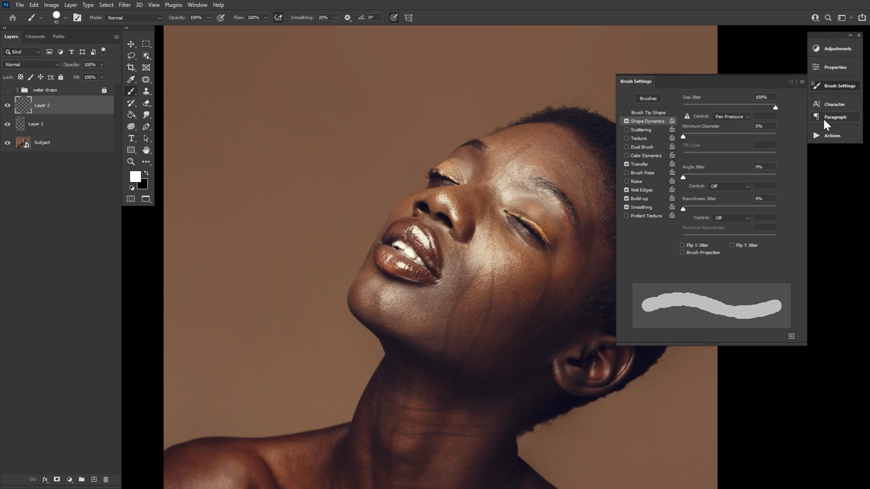
pyautogui.click(833, 87)
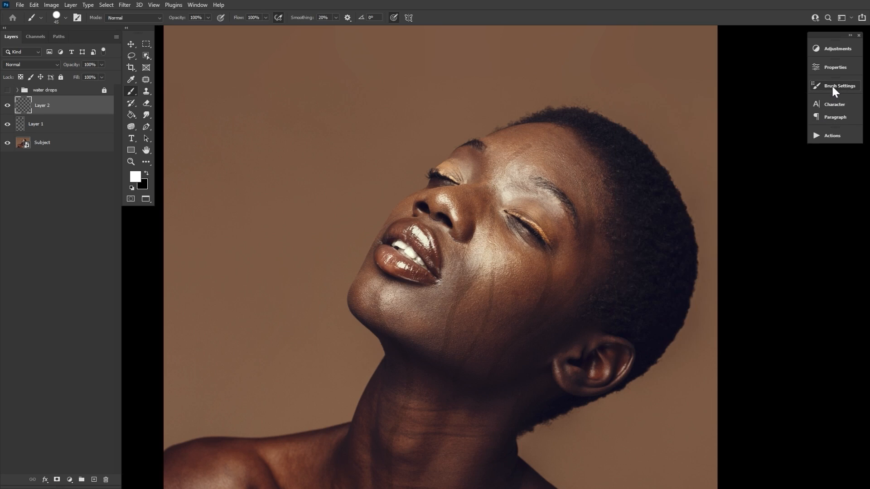
# Step: Paint a small white highlight along the water trail on the forehead
pyautogui.click(131, 162)
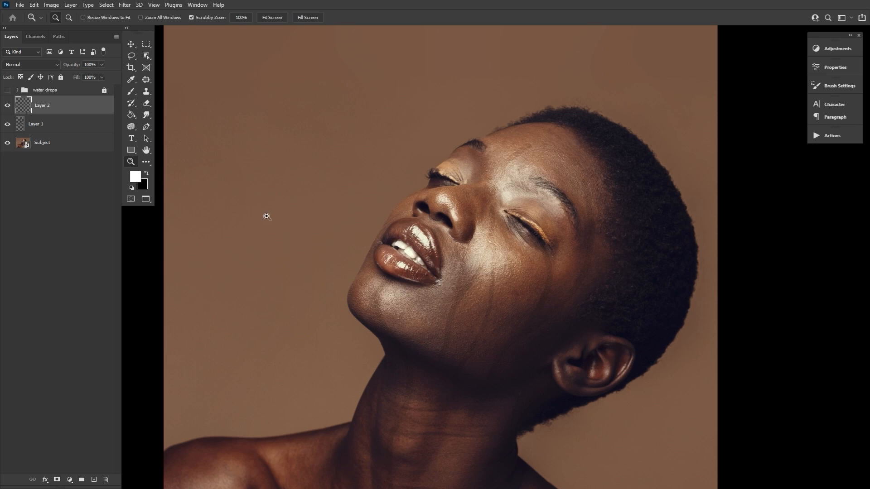
pyautogui.click(536, 145)
pyautogui.click(535, 145)
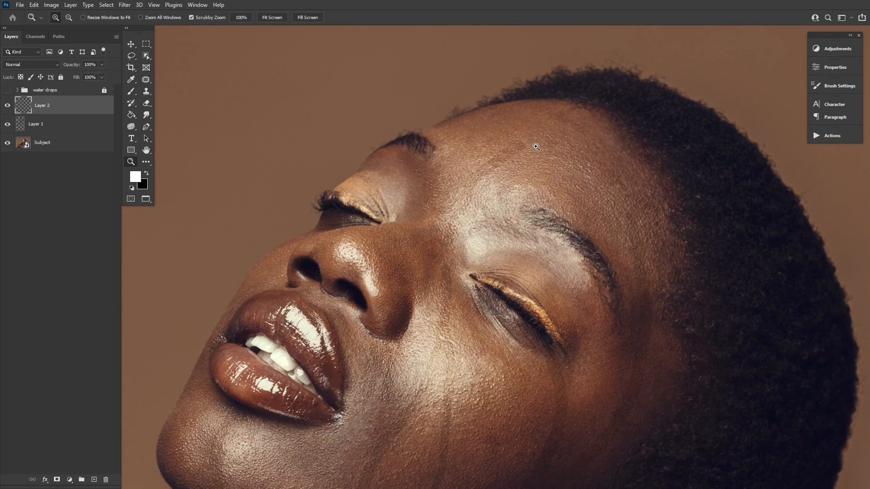
pyautogui.click(131, 92)
pyautogui.press('r')
pyautogui.moveTo(510, 186)
pyautogui.mouseDown()
pyautogui.moveTo(502, 232)
pyautogui.moveTo(410, 190)
pyautogui.moveTo(375, 197)
pyautogui.moveTo(477, 195)
pyautogui.mouseUp()
pyautogui.press('b')
pyautogui.click(366, 183)
pyautogui.press('r')
pyautogui.press('b')
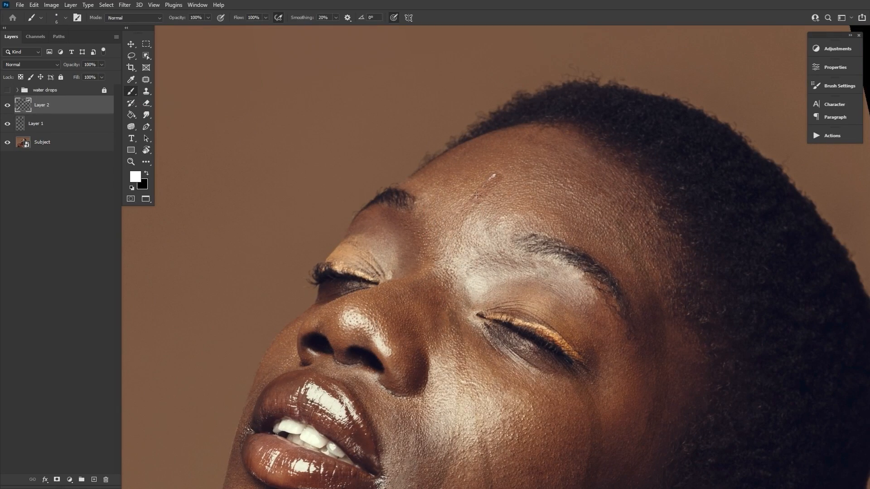
# Step: Paint a white highlight along the cheek trail beside the mouth and a small drop at its lower end
pyautogui.moveTo(451, 315)
pyautogui.mouseDown()
pyautogui.moveTo(454, 325)
pyautogui.moveTo(481, 123)
pyautogui.moveTo(444, 348)
pyautogui.moveTo(450, 368)
pyautogui.mouseUp()
pyautogui.press(']')
pyautogui.press(']')
pyautogui.press(']')
pyautogui.press(']')
pyautogui.press(']')
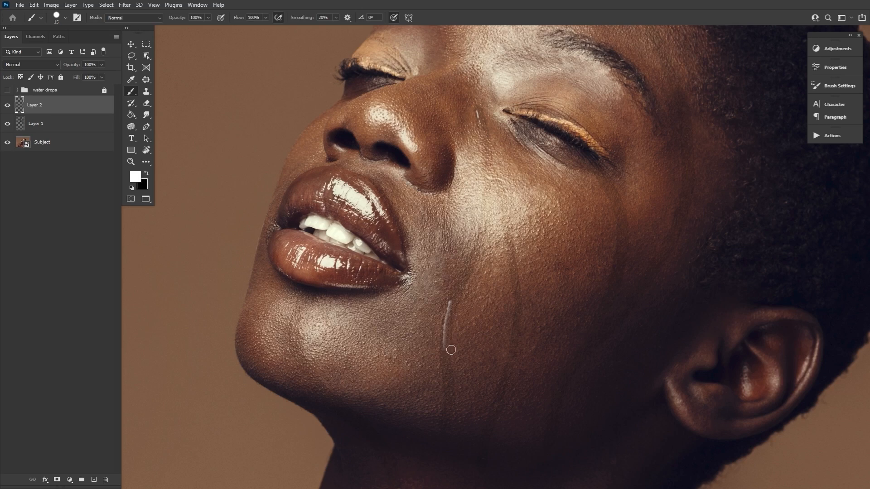
pyautogui.press('[')
pyautogui.press('[')
pyautogui.press('[')
pyautogui.press('[')
pyautogui.moveTo(443, 429); pyautogui.dragTo(445, 434)
# Step: Paint fine white highlights along the trails on the temple and outer cheek with a very small brush
pyautogui.moveTo(604, 173); pyautogui.dragTo(450, 270)
pyautogui.moveTo(449, 268)
pyautogui.mouseDown()
pyautogui.moveTo(452, 299)
pyautogui.moveTo(427, 252)
pyautogui.mouseUp()
pyautogui.press('r')
pyautogui.press('b')
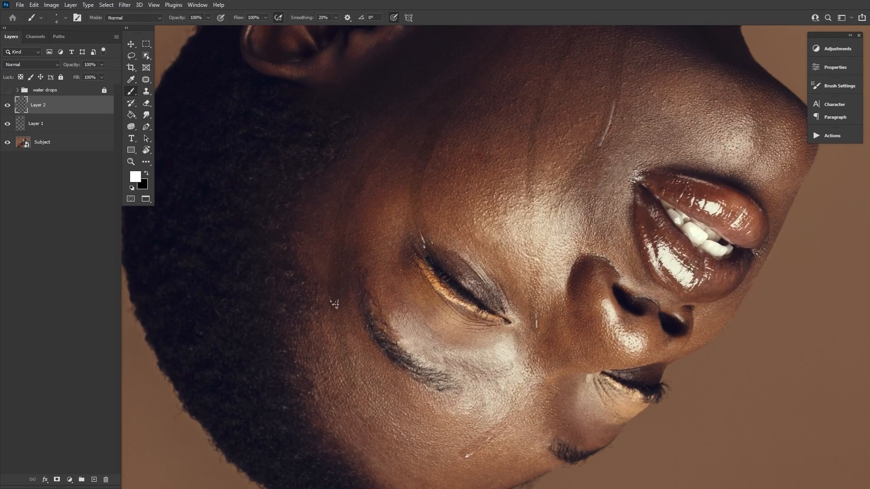
pyautogui.press('[')
pyautogui.press('[')
pyautogui.press('[')
pyautogui.press('[')
pyautogui.moveTo(339, 295); pyautogui.dragTo(340, 256)
pyautogui.moveTo(342, 247); pyautogui.dragTo(330, 378)
pyautogui.moveTo(333, 371); pyautogui.dragTo(337, 355)
pyautogui.moveTo(348, 318); pyautogui.dragTo(365, 292)
pyautogui.moveTo(417, 240); pyautogui.dragTo(451, 210)
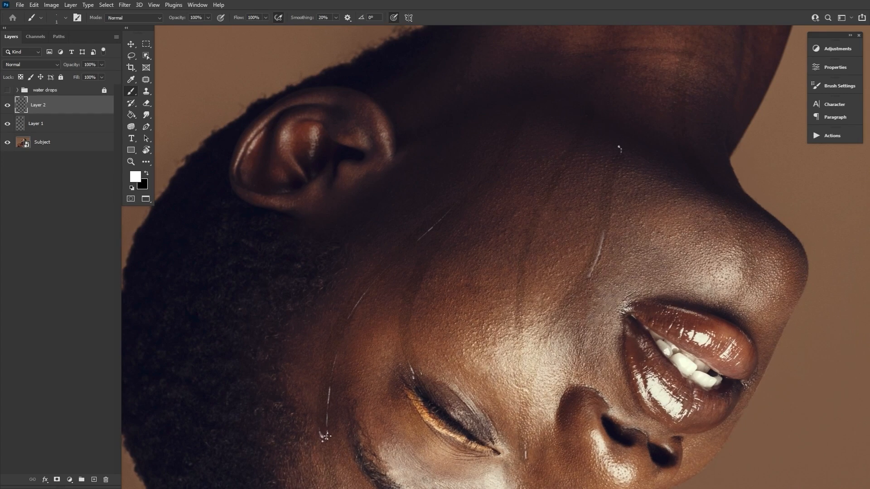
# Step: Add small white drops and thin highlights where the trails end along the jaw and lower cheek
pyautogui.press('r')
pyautogui.moveTo(420, 277)
pyautogui.mouseDown()
pyautogui.moveTo(431, 231)
pyautogui.moveTo(446, 236)
pyautogui.mouseUp()
pyautogui.press('b')
pyautogui.press('r')
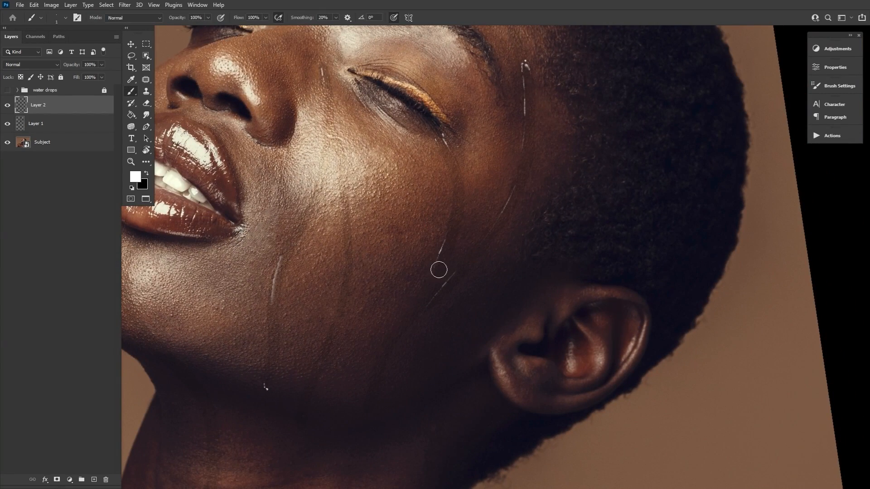
pyautogui.moveTo(438, 267)
pyautogui.mouseDown()
pyautogui.moveTo(509, 409)
pyautogui.moveTo(470, 402)
pyautogui.mouseUp()
pyautogui.press('b')
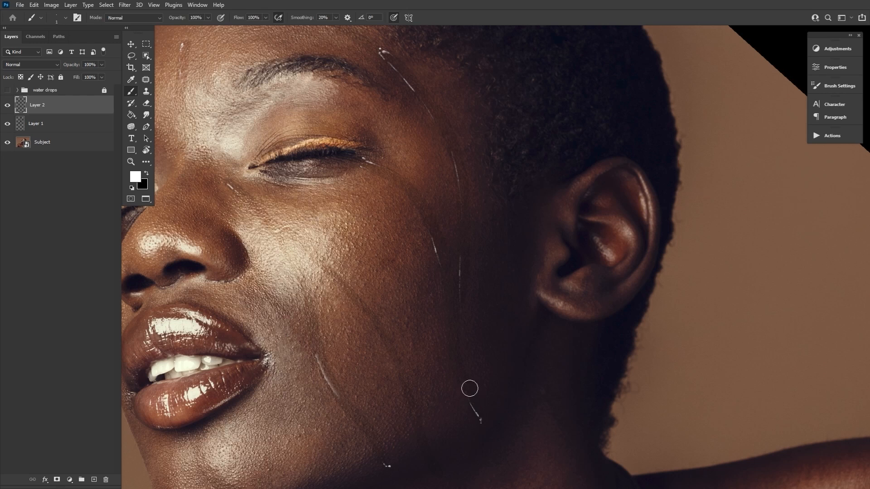
pyautogui.press('space')
pyautogui.moveTo(460, 432)
pyautogui.mouseDown()
pyautogui.moveTo(488, 366)
pyautogui.moveTo(451, 379)
pyautogui.mouseUp()
pyautogui.press('e')
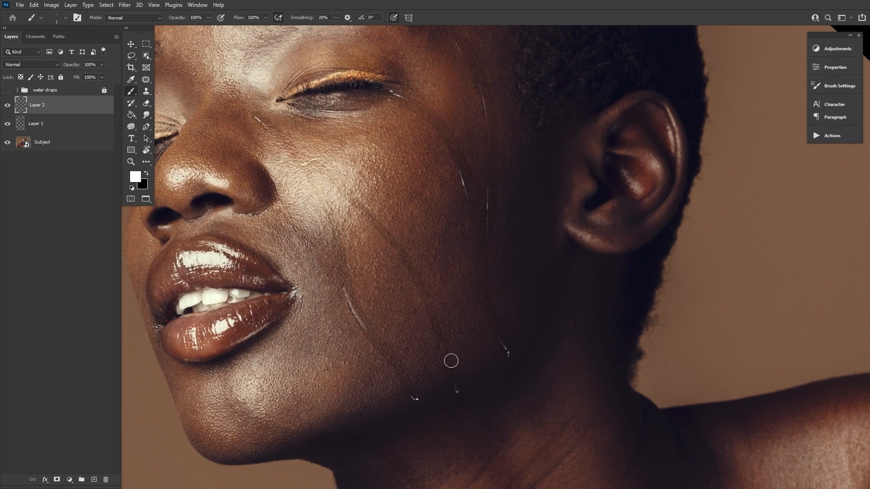
pyautogui.press('b')
pyautogui.press('space')
pyautogui.moveTo(340, 255); pyautogui.dragTo(381, 299)
pyautogui.moveTo(420, 390); pyautogui.dragTo(436, 410)
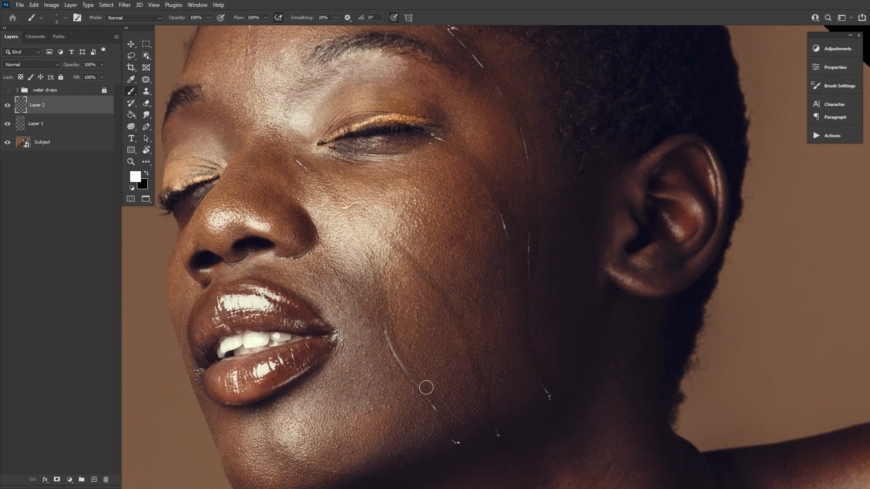
# Step: Paint a longer white highlight along the trail in the middle of the cheek with a larger brush
pyautogui.press(']')
pyautogui.press(']')
pyautogui.press(']')
pyautogui.press(']')
pyautogui.press(']')
pyautogui.moveTo(394, 244); pyautogui.dragTo(443, 296)
pyautogui.moveTo(416, 265)
pyautogui.mouseDown()
pyautogui.moveTo(460, 320)
pyautogui.moveTo(455, 122)
pyautogui.mouseUp()
pyautogui.press(']')
pyautogui.press(']')
# Step: Paint white trail highlights on the chin and under the jaw, undoing the unwanted strokes
pyautogui.press('space')
pyautogui.moveTo(255, 256); pyautogui.dragTo(269, 283)
pyautogui.hotkey('ctrl', 'z')
pyautogui.press('[')
pyautogui.press('[')
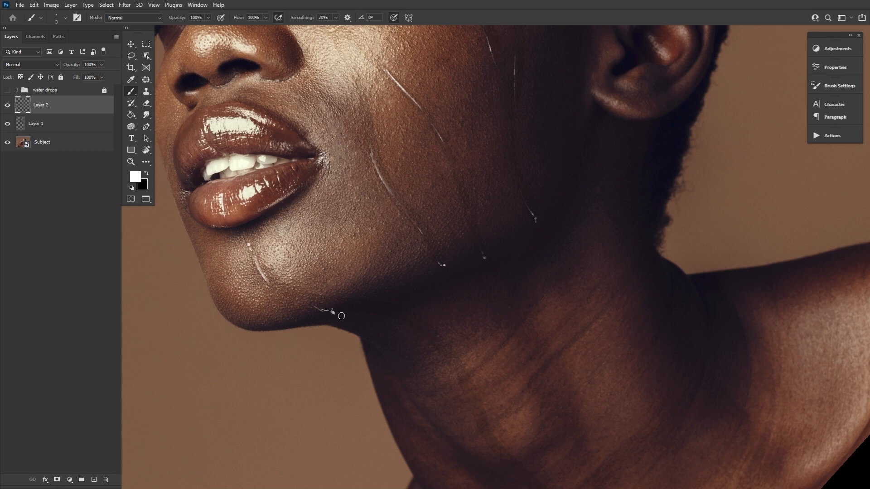
pyautogui.hotkey('ctrl', 'z')
pyautogui.moveTo(465, 392); pyautogui.dragTo(489, 433)
pyautogui.hotkey('ctrl', 'z')
# Step: Lower the opacity of the white highlights layer to 76%
pyautogui.doubleClick(146, 150)
pyautogui.press('z')
pyautogui.moveTo(425, 237); pyautogui.dragTo(358, 237)
pyautogui.moveTo(490, 96); pyautogui.dragTo(534, 96)
pyautogui.click(36, 123)
pyautogui.click(39, 105)
pyautogui.moveTo(76, 67); pyautogui.dragTo(61, 67)
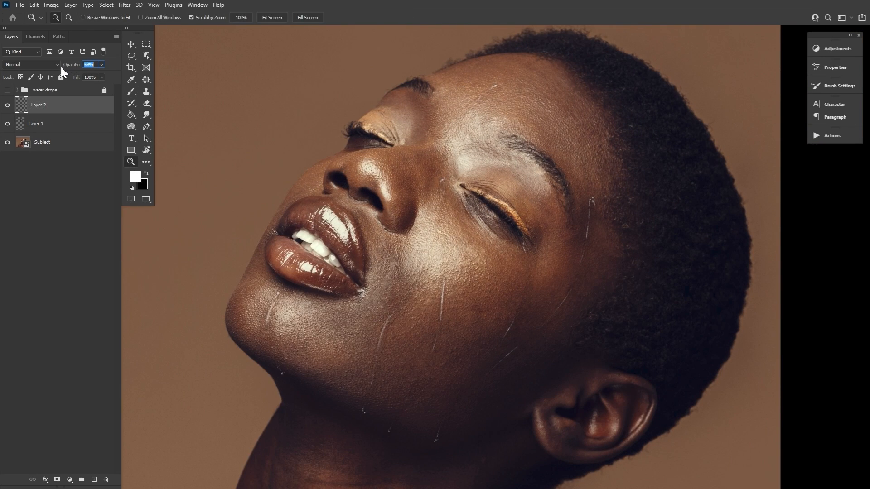
pyautogui.write('76')
pyautogui.press('Return')
# Step: Extend the white highlight on the chin trail near the jawline, adjusting the brush size
pyautogui.press('b')
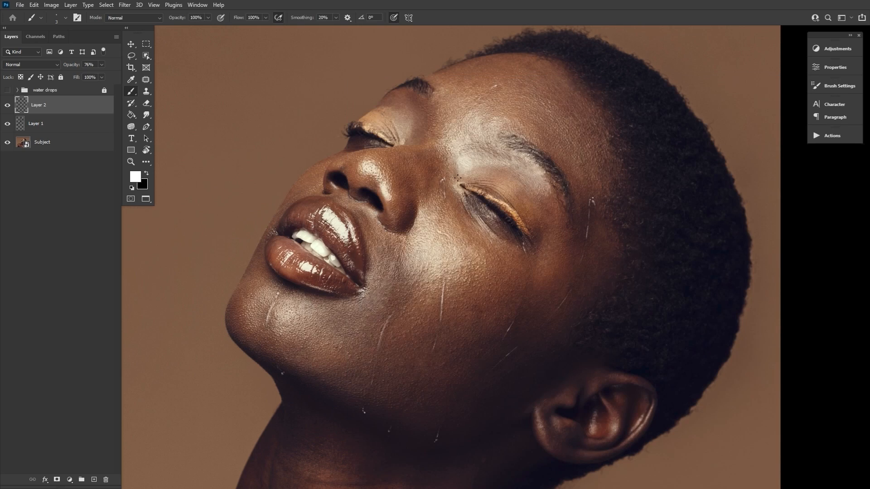
pyautogui.moveTo(276, 367); pyautogui.dragTo(263, 337)
pyautogui.press(']')
pyautogui.press(']')
pyautogui.press(']')
pyautogui.press(']')
pyautogui.press(']')
pyautogui.press(']')
pyautogui.press(']')
pyautogui.press(']')
pyautogui.press(']')
pyautogui.press('[')
pyautogui.press('[')
pyautogui.press('[')
# Step: Show and expand the water drops group, and toggle the visibility of its individual splash layers
pyautogui.press('z')
pyautogui.hotkey('ctrl', '-')
pyautogui.hotkey('ctrl', '-')
pyautogui.hotkey('ctrl', '+')
pyautogui.click(8, 90)
pyautogui.click(17, 90)
pyautogui.click(7, 106)
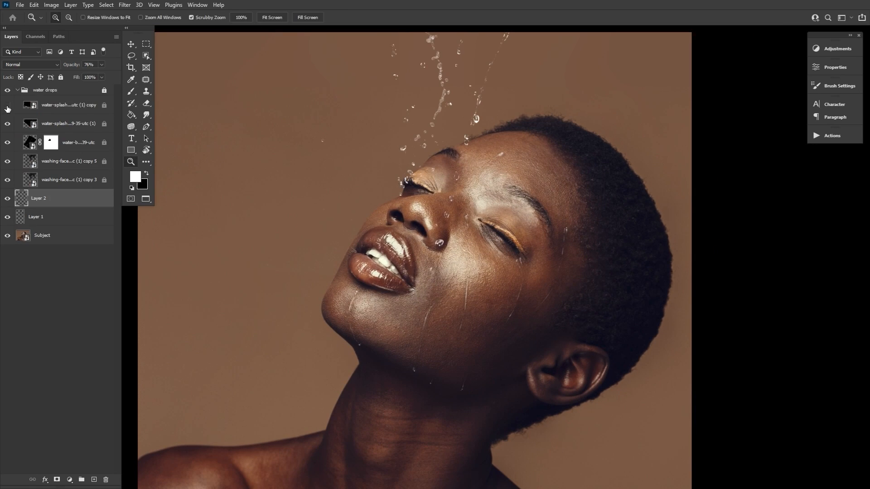
pyautogui.click(8, 142)
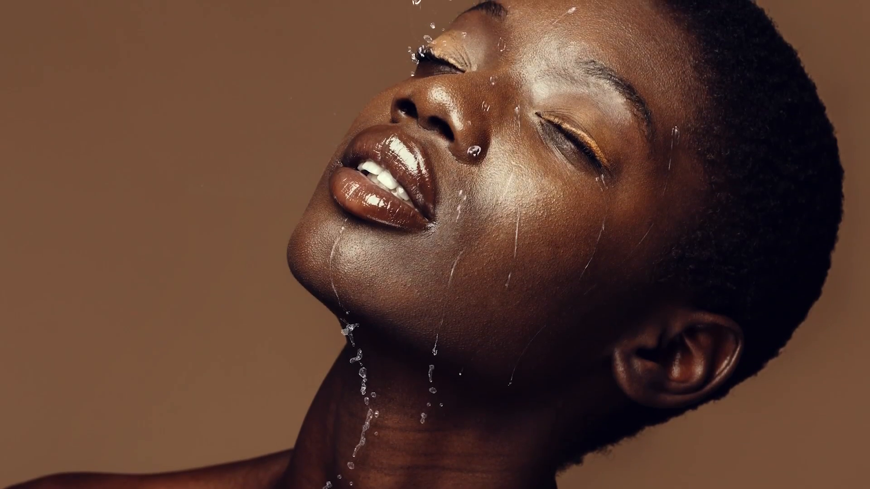